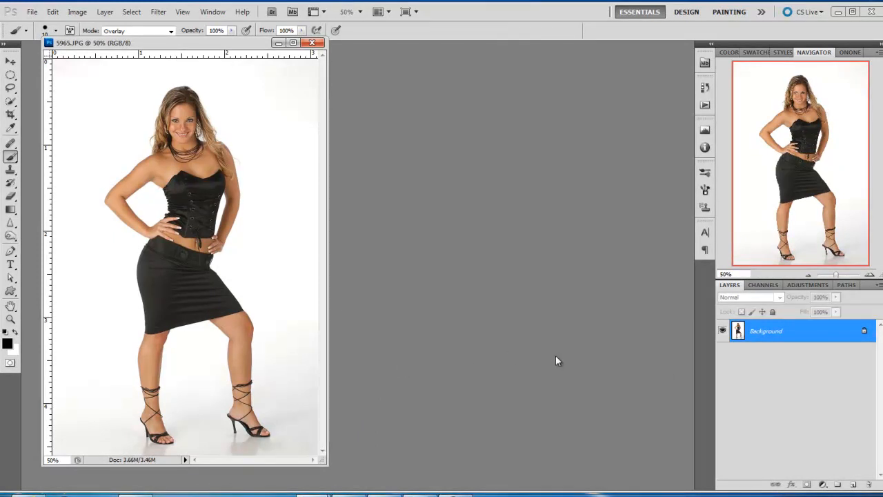
- Duplicate the Background layer and open the copy in the Liquify filter
key(ctrl+j)
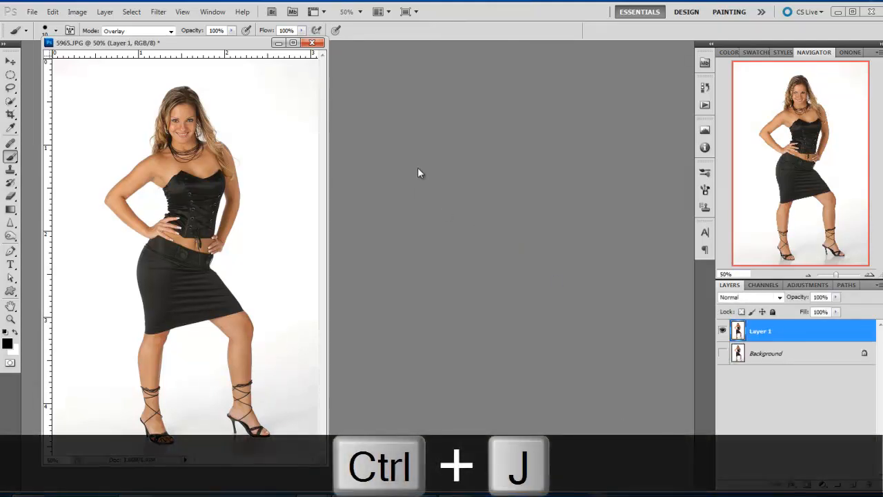
click(158, 12)
click(189, 88)
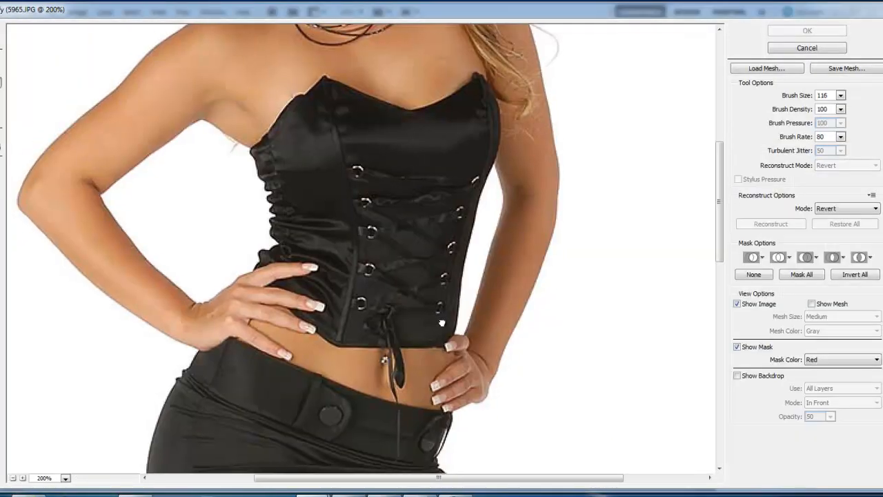
- Smooth the bumpy corset edge beside the bent arm using the Forward Warp tool with a brush size of 16
drag(441, 321, 447, 319)
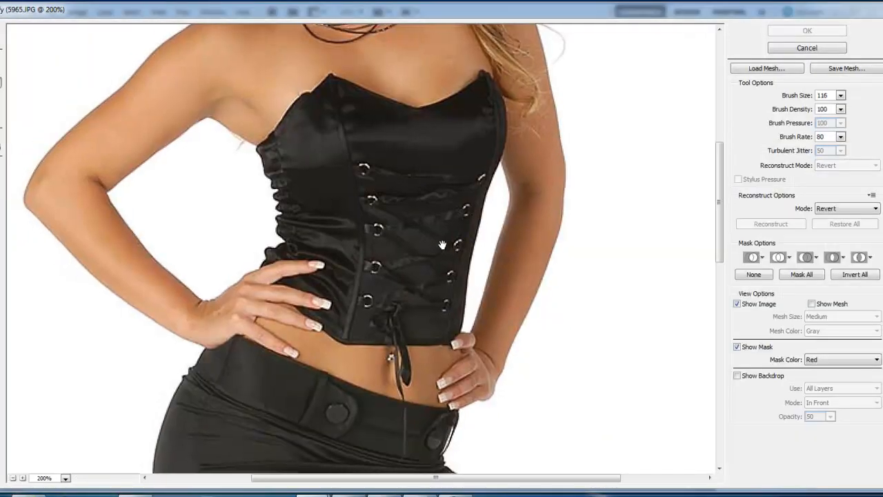
drag(442, 245, 459, 269)
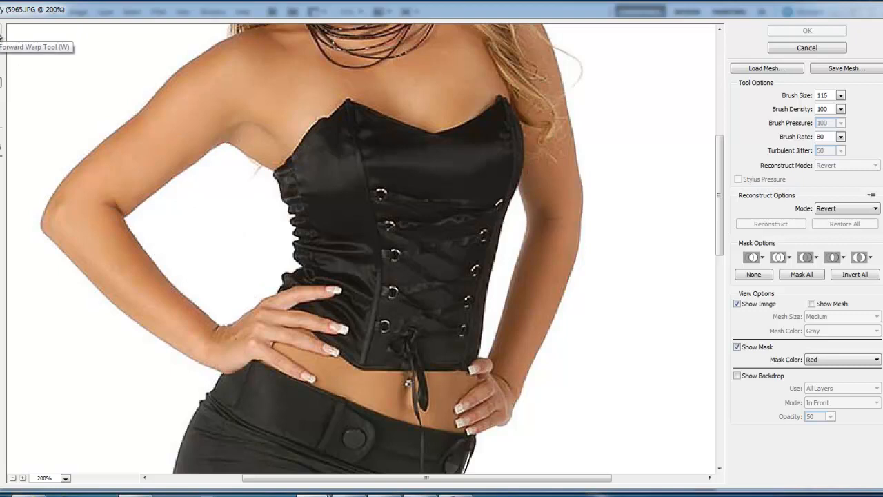
click(0, 69)
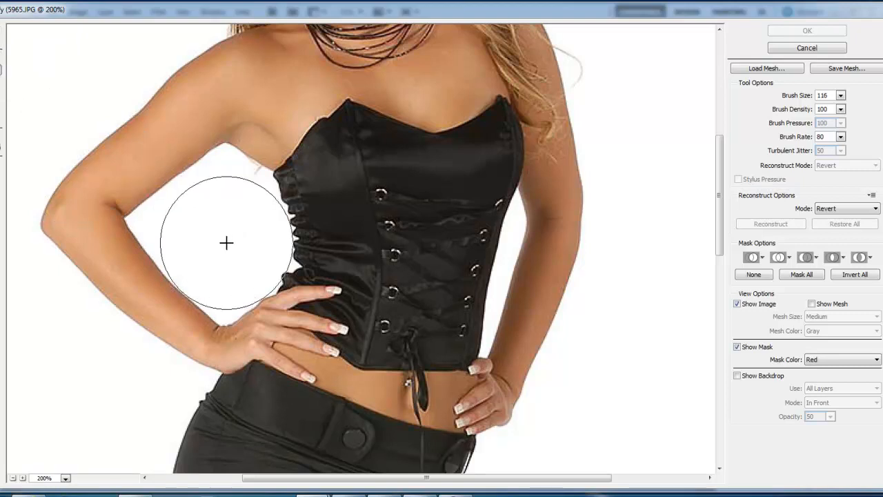
key(bracketleft)
key(bracketleft)
key(bracketleft)
key(bracketleft)
key(bracketleft)
key(bracketleft)
key(bracketleft)
key(bracketleft)
key(bracketleft)
key(bracketleft)
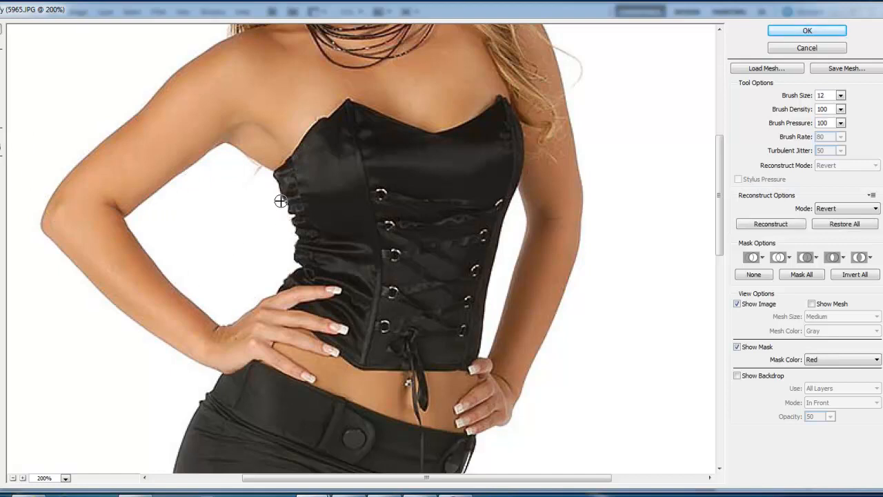
key(bracketright)
key(bracketright)
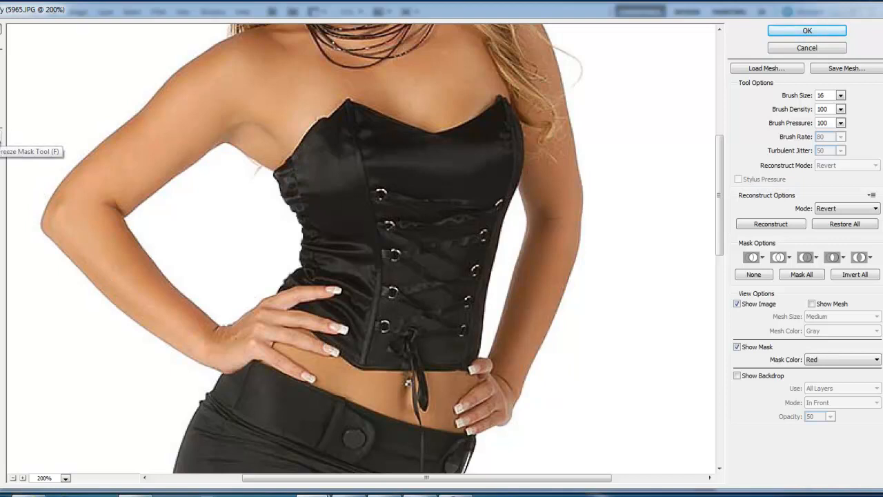
- Protect the inner edge of the straighter arm beside the corset with the Freeze Mask tool at brush size 38
click(1, 137)
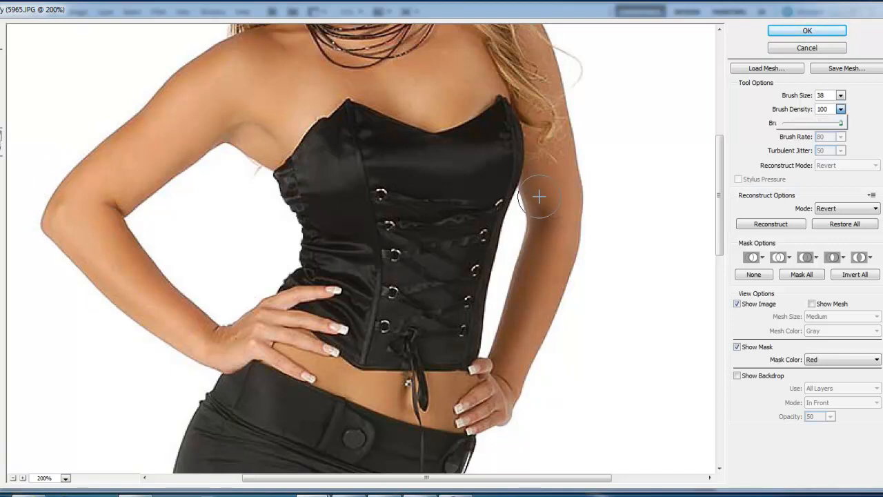
mouse_move(540, 197)
mouse_down()
mouse_move(511, 359)
mouse_move(540, 366)
mouse_move(580, 353)
mouse_up()
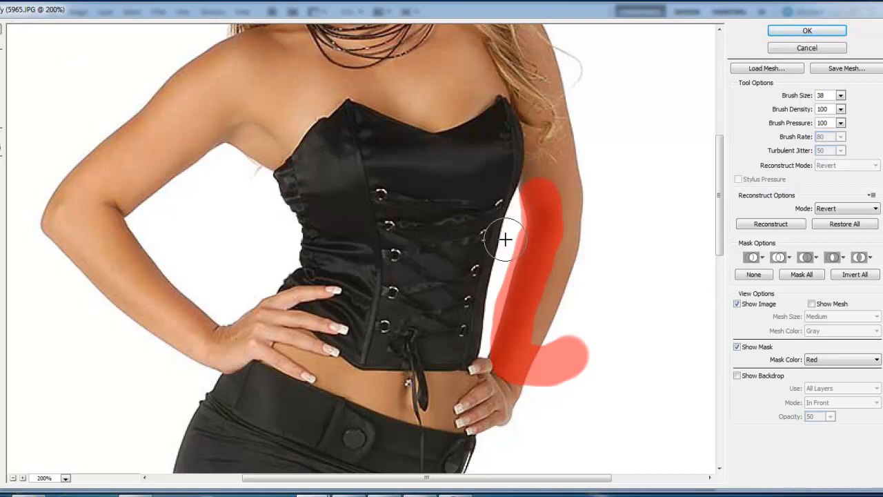
- Push the corset edge beside the frozen arm inward with a size 44 Forward Warp brush and apply the Liquify changes
key(bracketright)
key(bracketright)
key(bracketright)
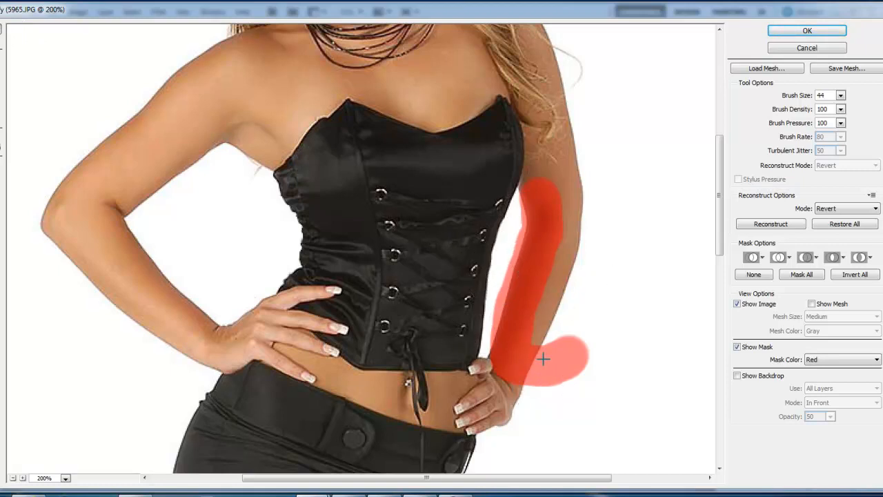
click(521, 424)
key(ctrl+z)
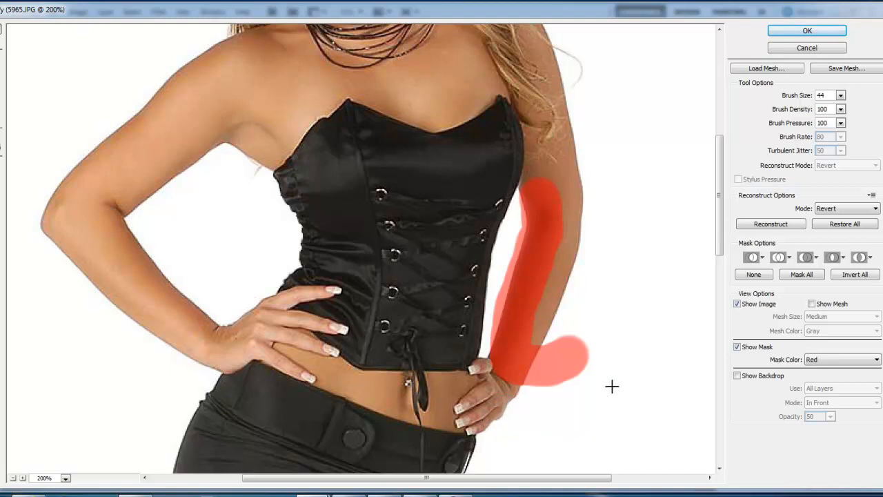
scroll(613, 320, up, 8)
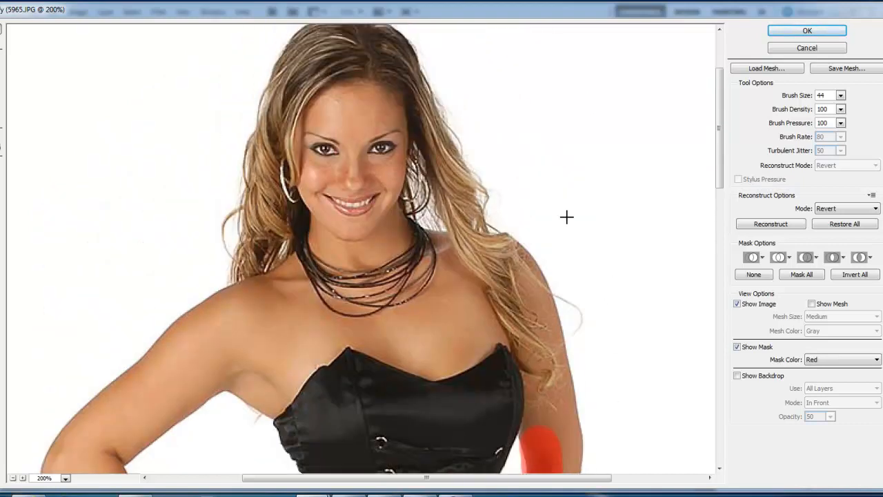
click(807, 30)
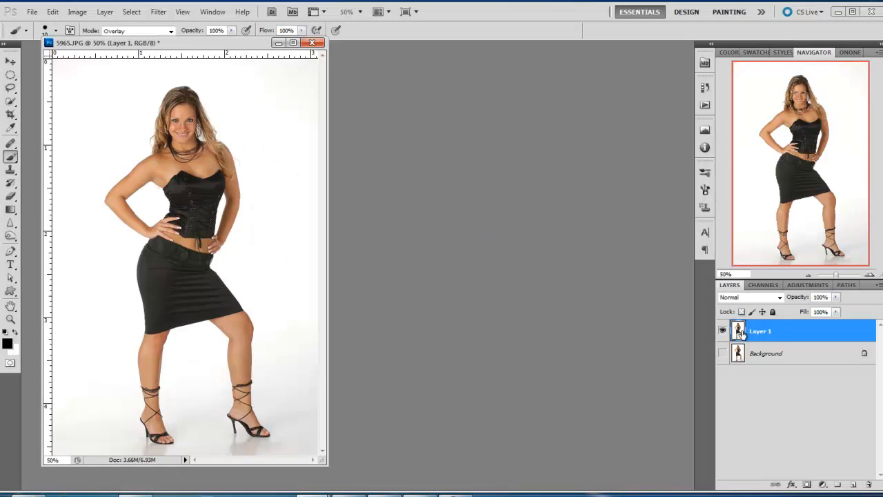
- Compare the figure before and after the Liquify edit by toggling Layer 1 against the Background layer at 66.67% zoom
key(ctrl+plus)
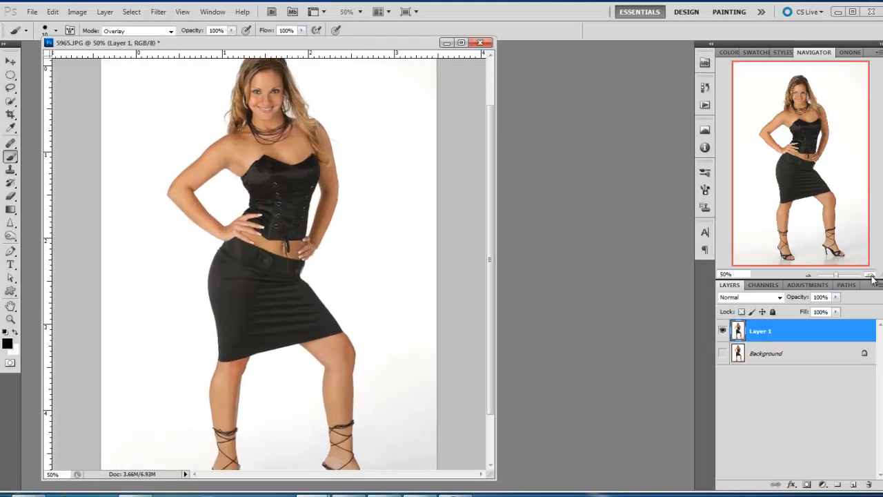
click(721, 330)
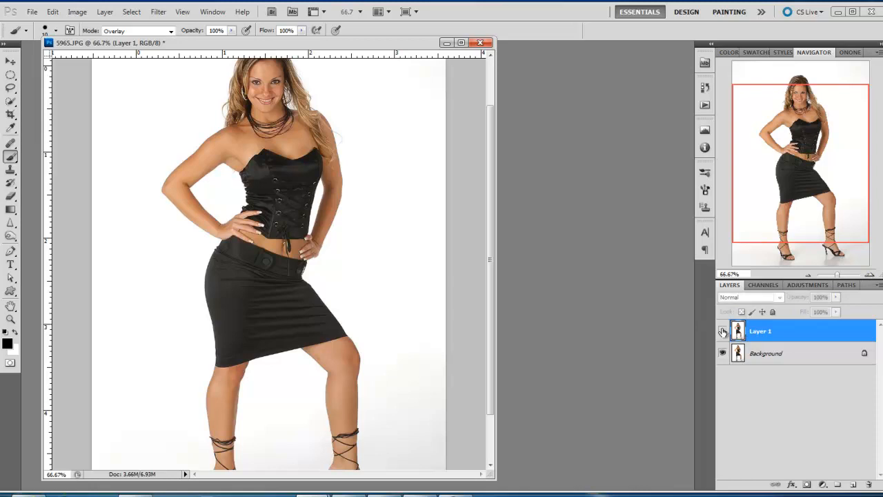
click(722, 331)
click(722, 331)
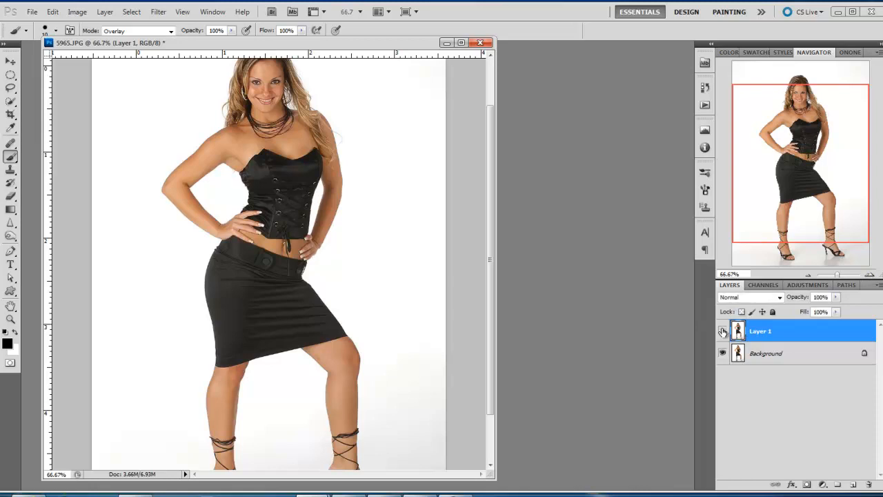
click(721, 331)
click(722, 331)
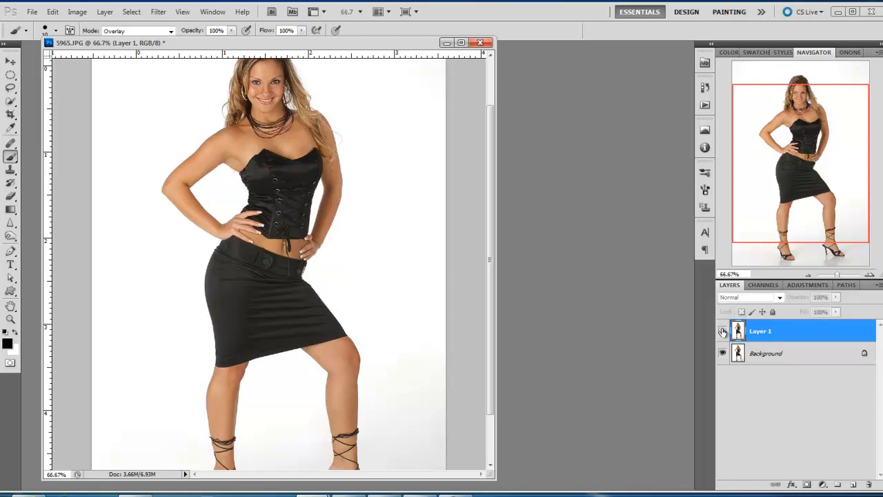
click(722, 331)
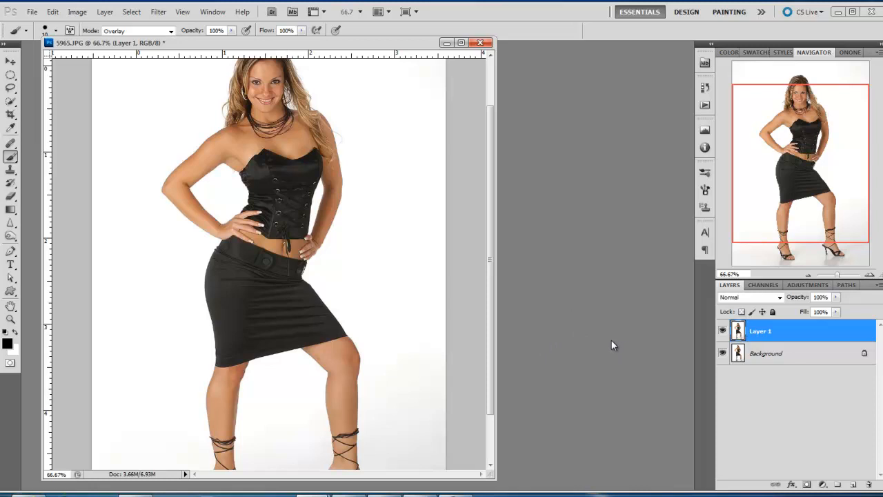
- Add a Black & White adjustment layer above Layer 1
click(823, 488)
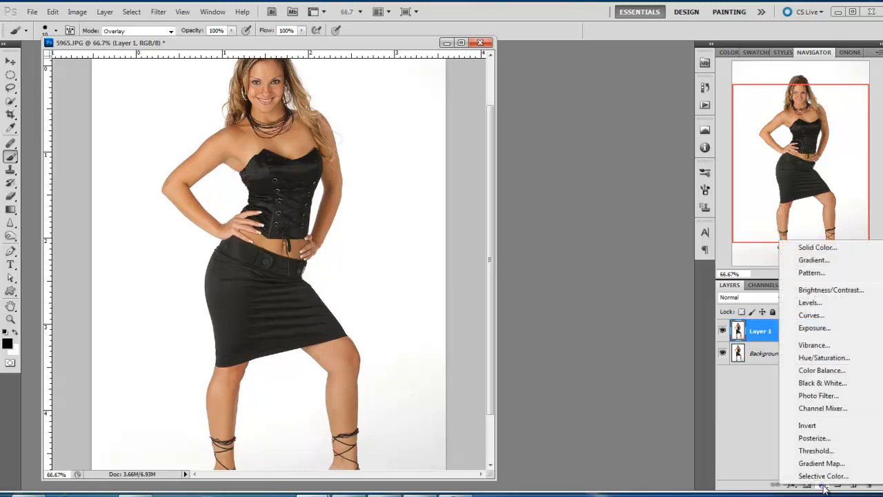
click(820, 383)
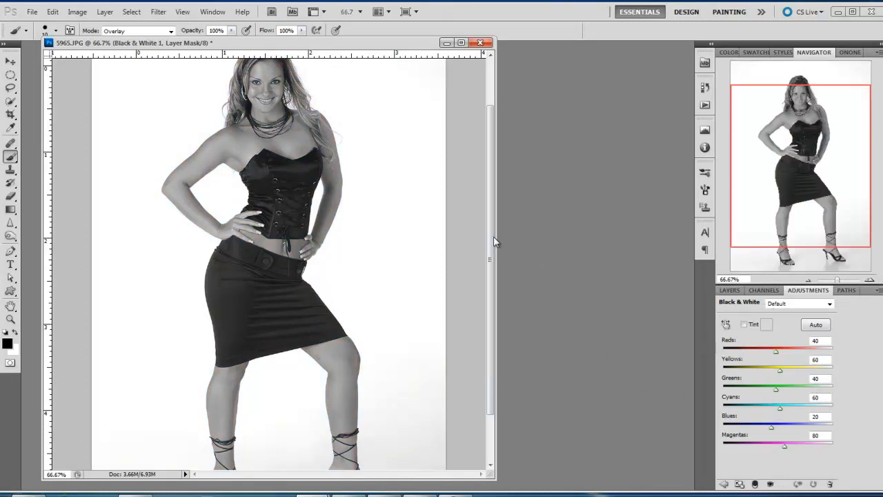
- Try the on-image Black & White adjustment on the backdrop beside the head, raising Yellows to 216
drag(494, 241, 494, 183)
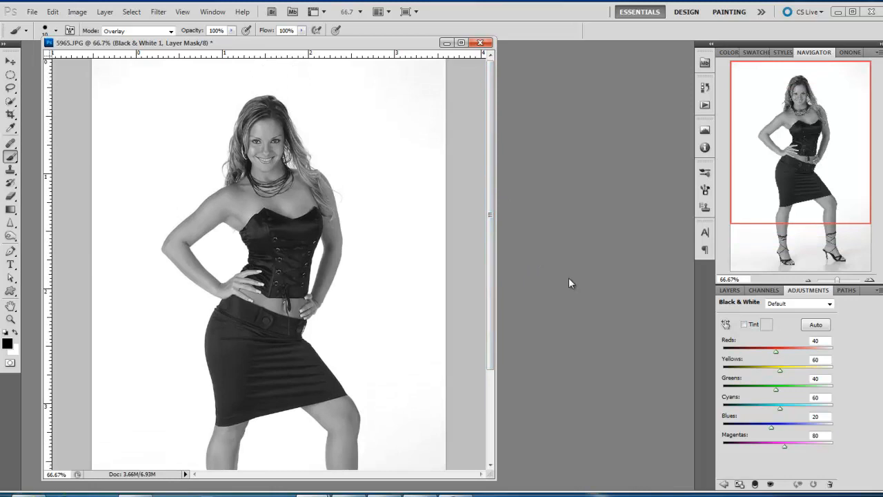
click(726, 325)
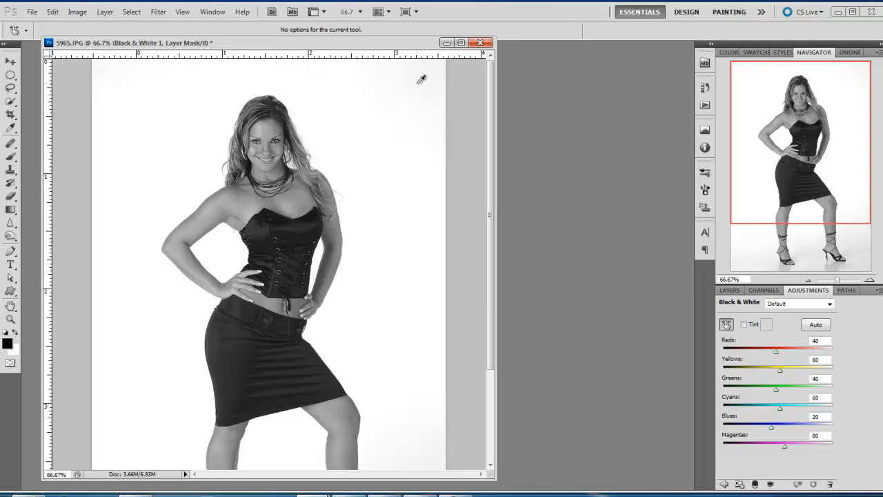
click(388, 74)
drag(387, 74, 416, 76)
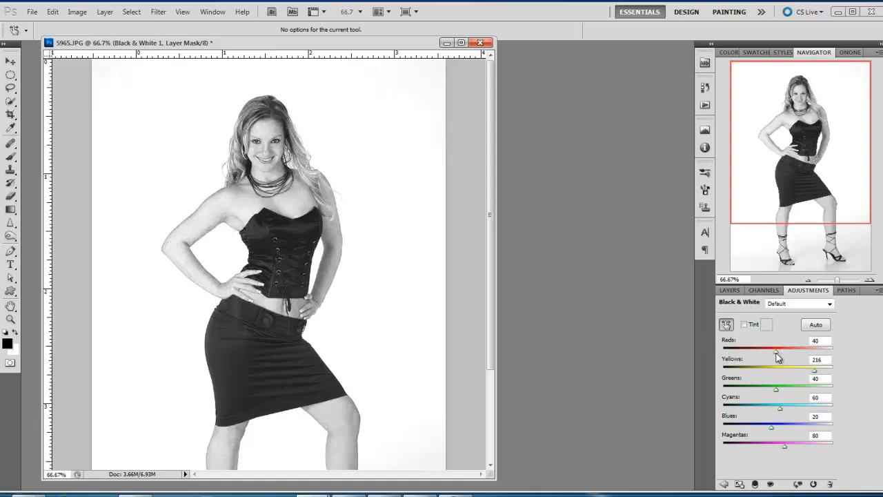
- Lower all six Black & White color sliders to their minimum, with Reds, Yellows and Blues at -200
drag(777, 352, 722, 352)
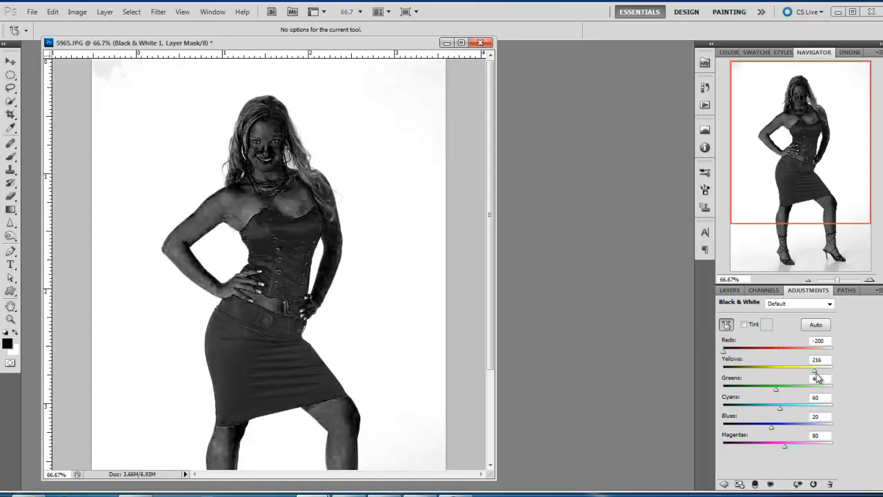
drag(815, 373, 722, 372)
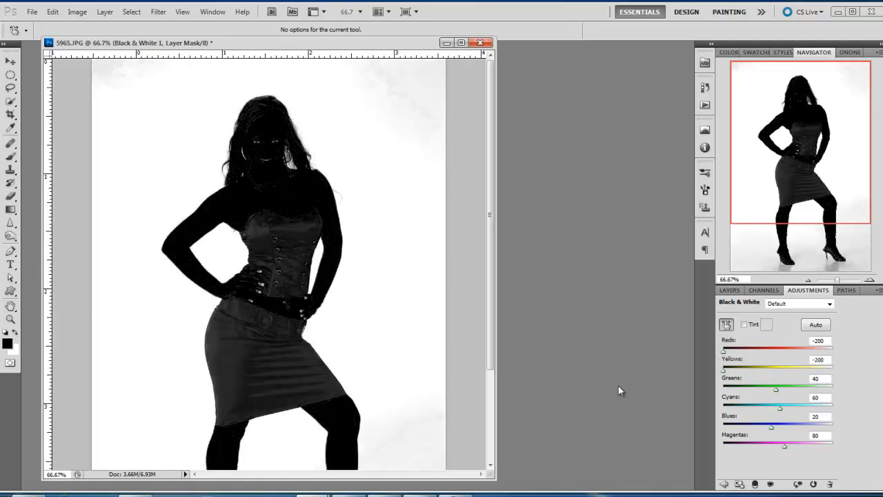
drag(773, 432, 695, 416)
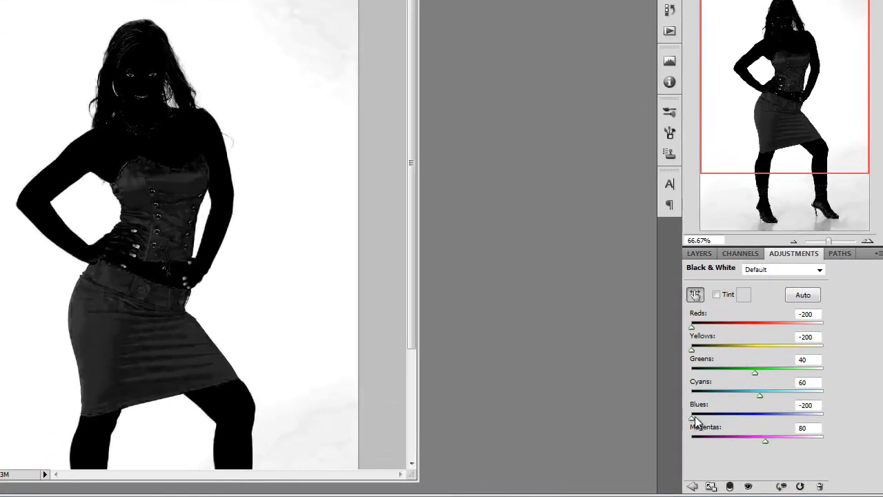
drag(754, 395, 699, 395)
drag(754, 373, 679, 377)
drag(766, 441, 671, 437)
- Stamp all visible layers into a new merged layer on top and leave only that layer visible
click(691, 252)
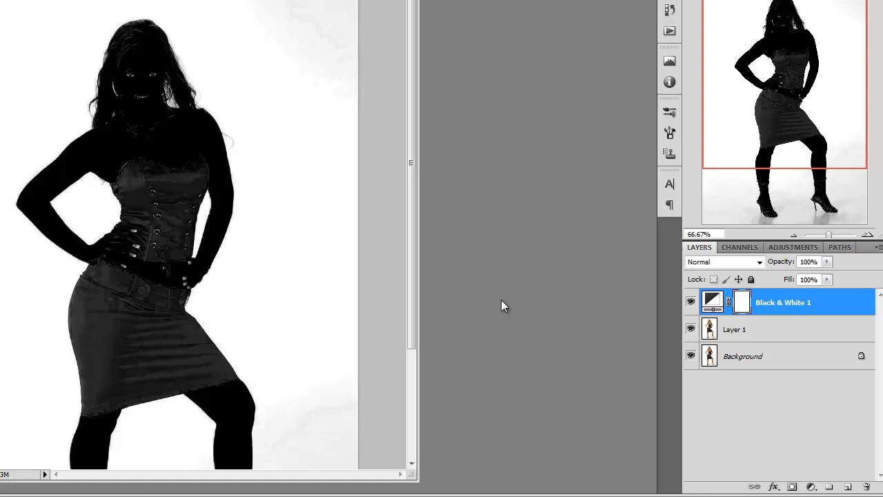
key(ctrl+shift+alt+e)
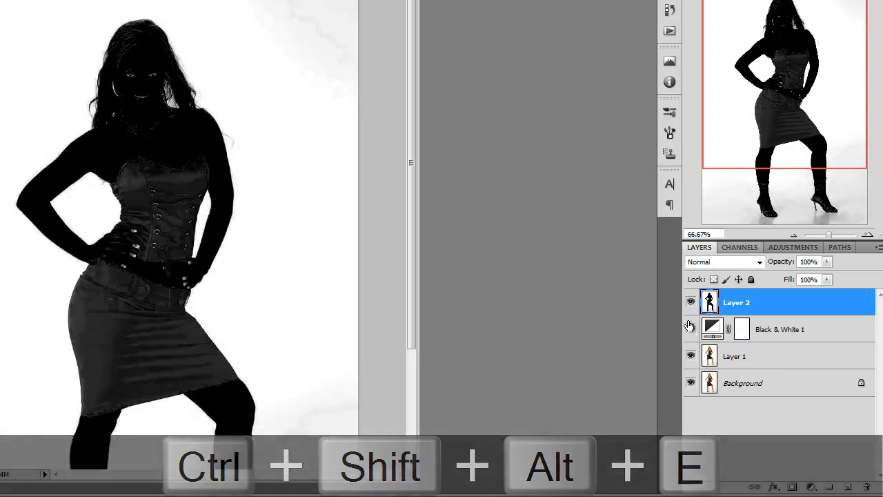
drag(690, 326, 690, 385)
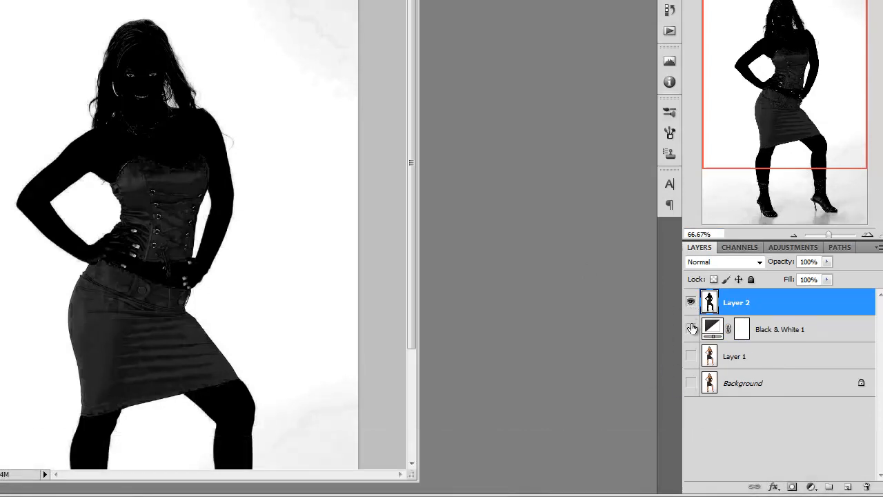
click(691, 303)
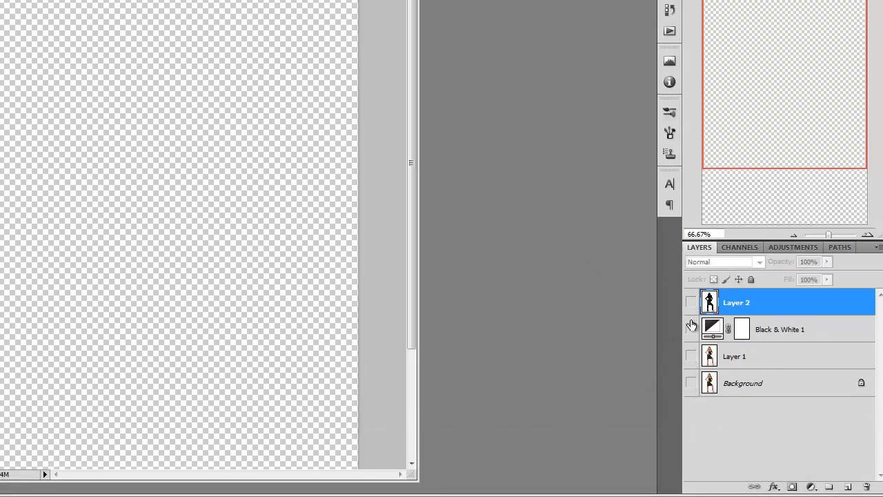
drag(691, 327, 681, 398)
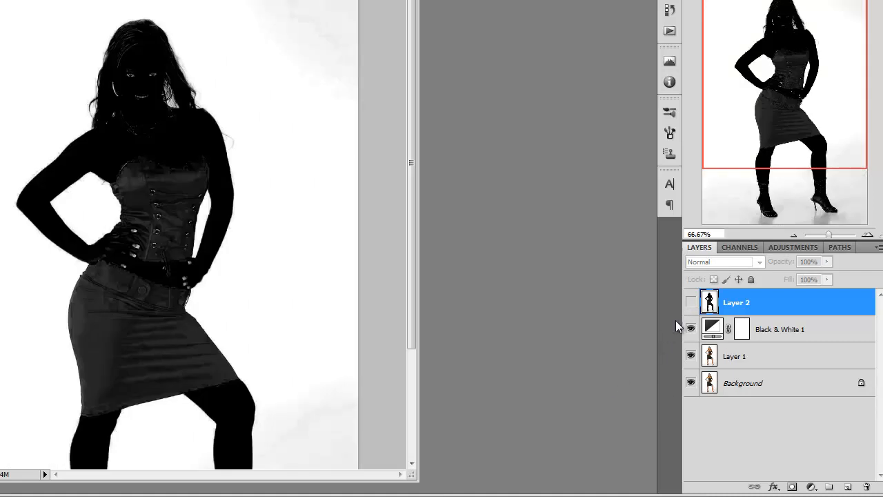
drag(691, 329, 691, 383)
click(691, 302)
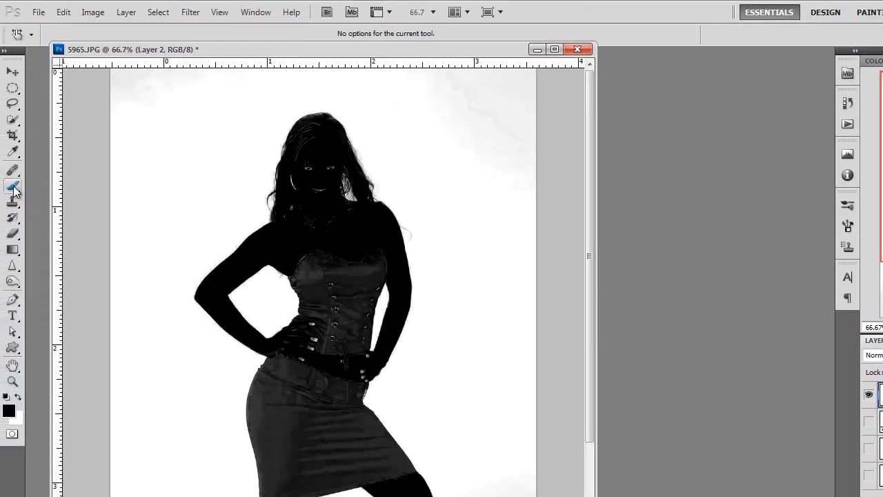
- Set up the Brush tool in Overlay mode with white as the foreground color and a 90 px size
click(13, 186)
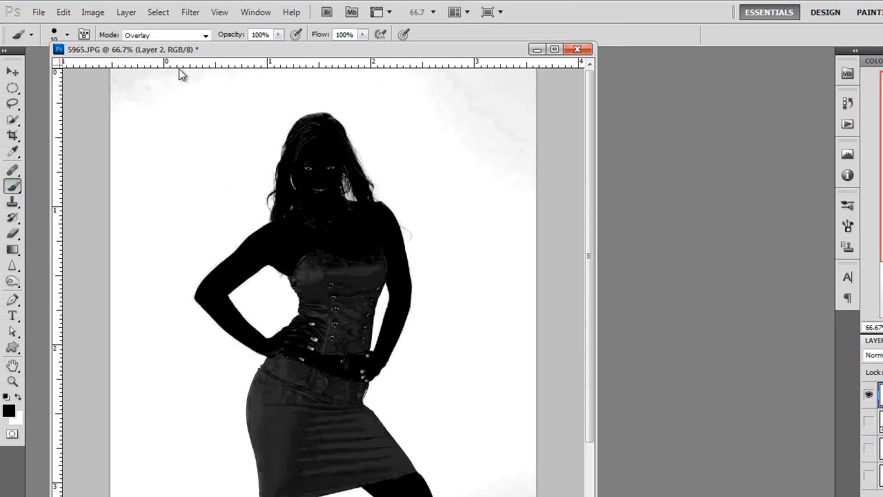
click(206, 36)
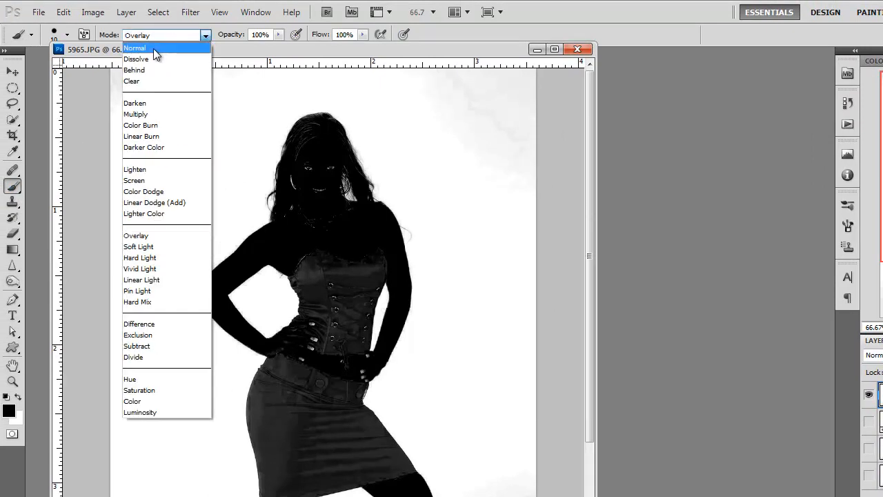
click(153, 235)
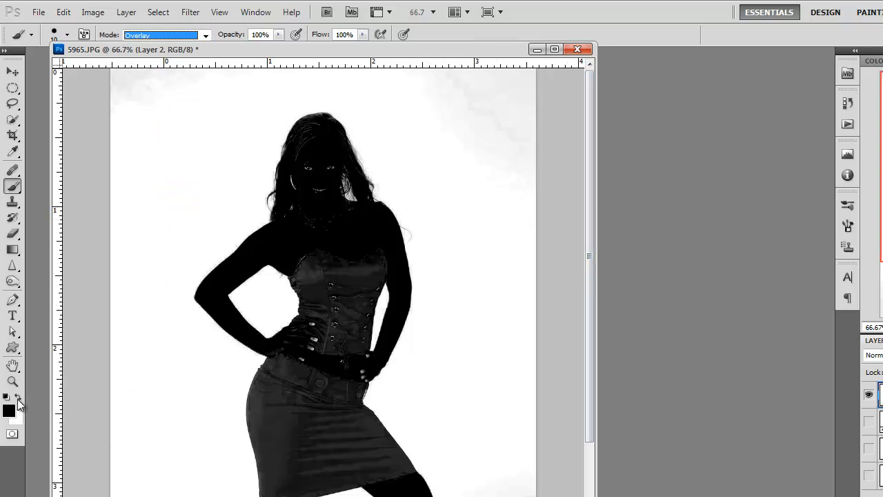
click(17, 397)
key(bracketright)
key(bracketright)
key(bracketright)
key(bracketright)
key(bracketright)
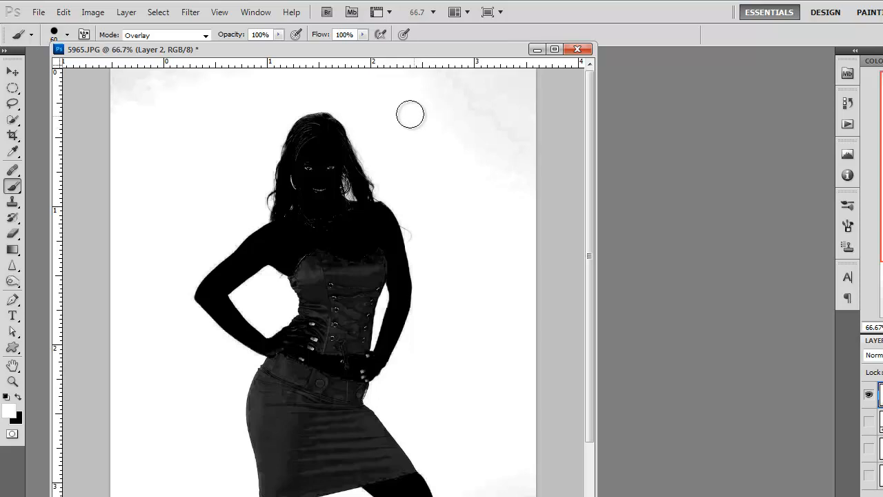
key(bracketright)
key(bracketright)
key(bracketright)
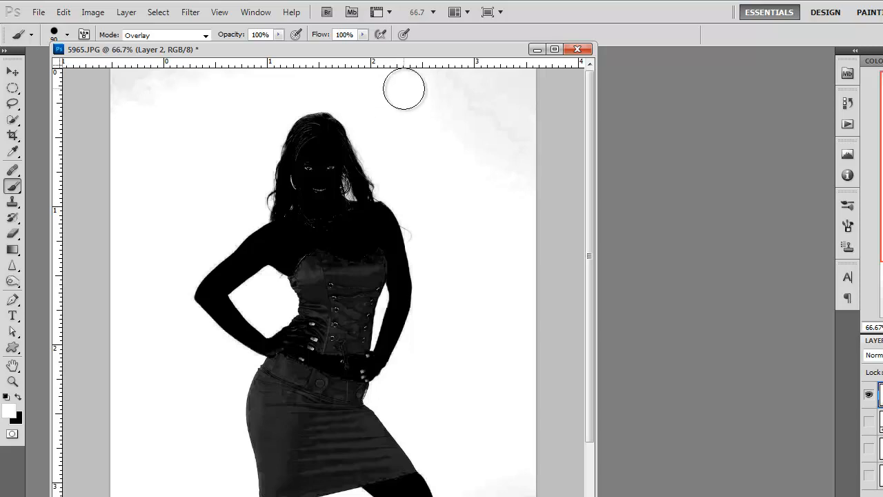
- Paint the grey patches of the backdrop beside the head and the floor around the legs and shoes pure white
drag(404, 87, 528, 80)
mouse_move(422, 113)
mouse_down()
mouse_move(538, 123)
mouse_move(458, 139)
mouse_move(534, 163)
mouse_move(534, 187)
mouse_up()
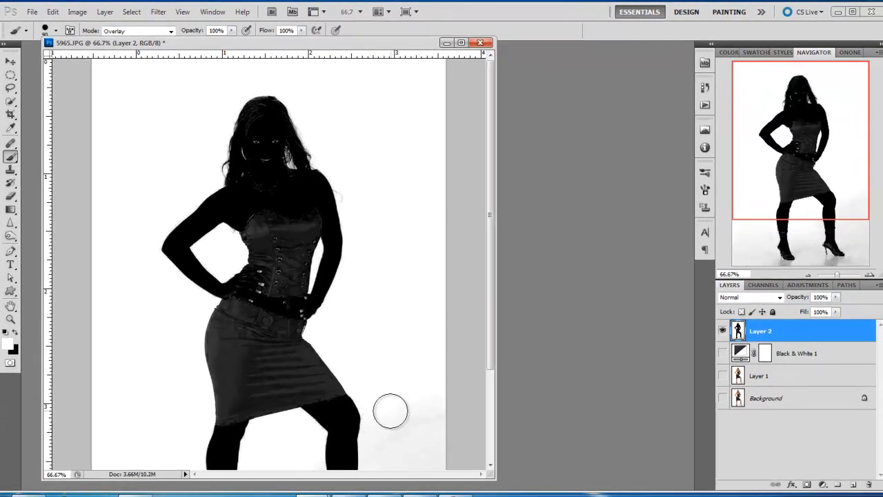
scroll(405, 406, down, 5)
scroll(409, 404, down, 1)
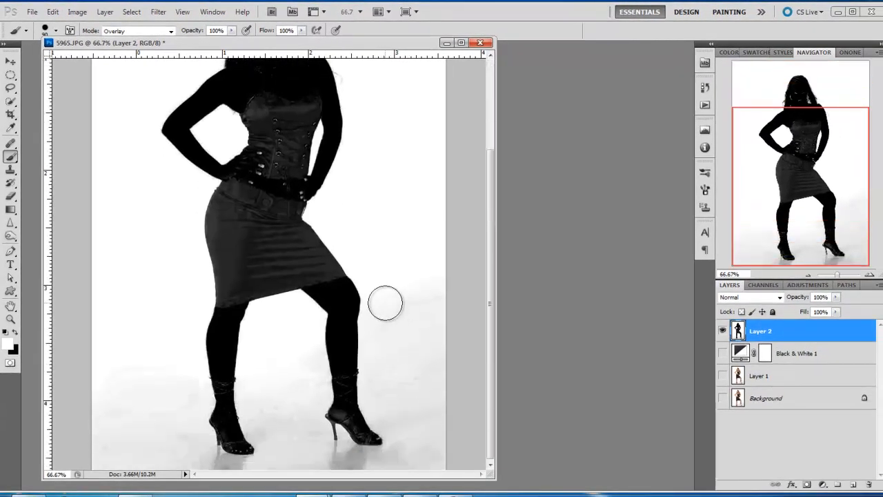
mouse_move(377, 300)
mouse_down()
mouse_move(375, 410)
mouse_move(416, 453)
mouse_move(443, 377)
mouse_move(438, 270)
mouse_move(408, 298)
mouse_move(403, 400)
mouse_move(412, 433)
mouse_move(427, 363)
mouse_move(420, 306)
mouse_move(434, 463)
mouse_move(381, 464)
mouse_move(322, 435)
mouse_move(307, 438)
mouse_move(338, 467)
mouse_move(273, 461)
mouse_up()
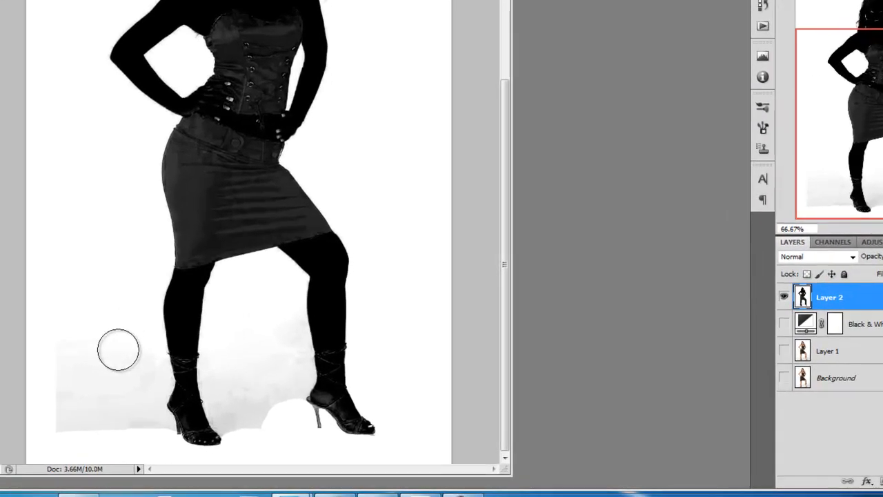
mouse_move(159, 437)
mouse_down()
mouse_move(154, 373)
mouse_move(125, 330)
mouse_move(75, 338)
mouse_move(83, 371)
mouse_move(136, 368)
mouse_move(62, 381)
mouse_move(81, 405)
mouse_move(128, 419)
mouse_move(95, 440)
mouse_up()
mouse_move(231, 442)
mouse_down()
mouse_move(216, 377)
mouse_move(227, 279)
mouse_move(289, 281)
mouse_move(293, 289)
mouse_move(297, 378)
mouse_move(272, 411)
mouse_move(257, 370)
mouse_up()
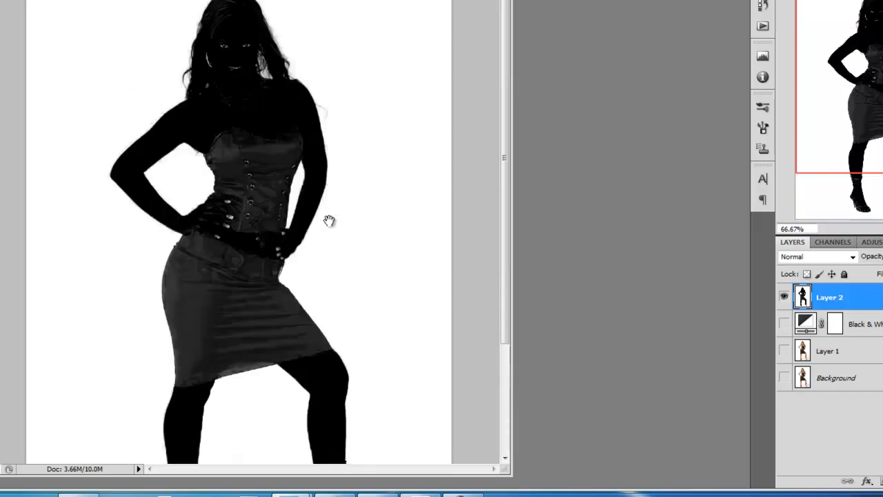
- Paint the grey clothing and remaining light details inside the figure solid black with the Overlay brush
drag(341, 79, 330, 221)
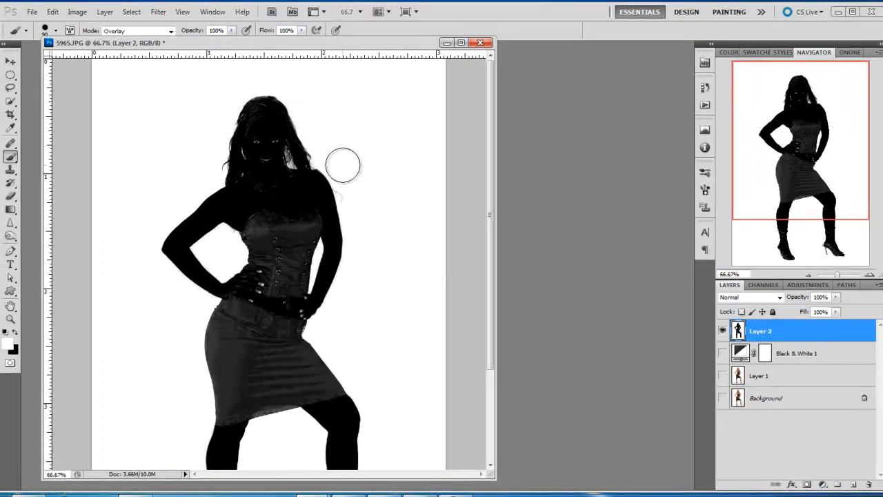
mouse_move(271, 354)
mouse_down()
mouse_move(314, 378)
mouse_move(252, 378)
mouse_move(221, 421)
mouse_move(214, 325)
mouse_move(233, 312)
mouse_move(304, 344)
mouse_move(341, 389)
mouse_move(351, 418)
mouse_move(282, 396)
mouse_move(254, 406)
mouse_move(239, 357)
mouse_move(266, 272)
mouse_move(252, 315)
mouse_up()
key(ctrl+minus)
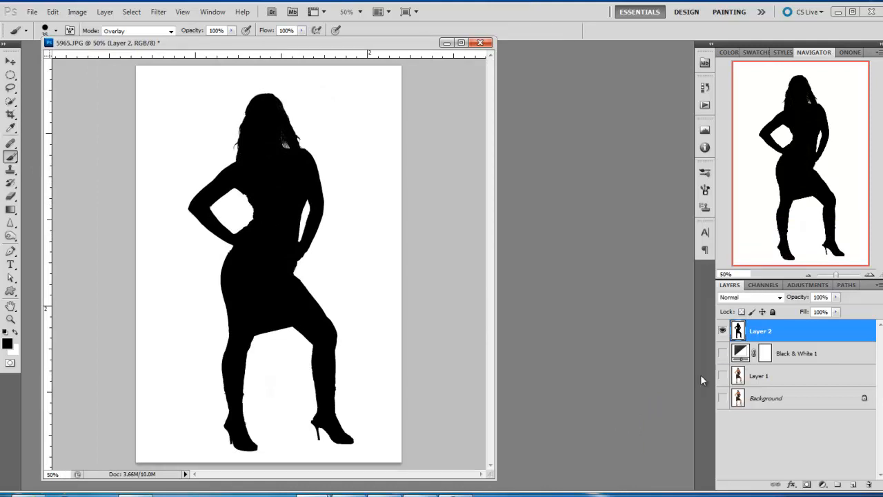
- Add a Levels adjustment layer with midtones at 0.03 and paint the leftover specks between the legs white on Layer 2
click(823, 486)
click(828, 307)
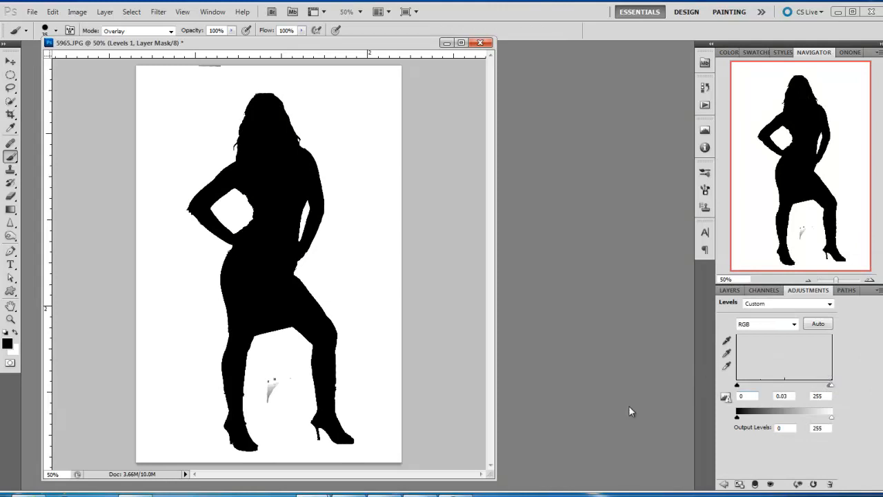
click(729, 293)
key(x)
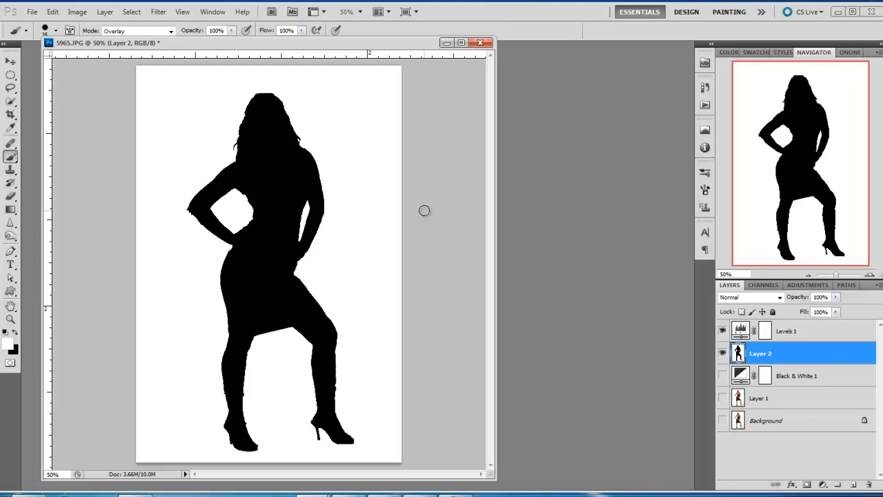
- Define the black silhouette as a brush preset, keeping the name 5965.JPG
click(52, 12)
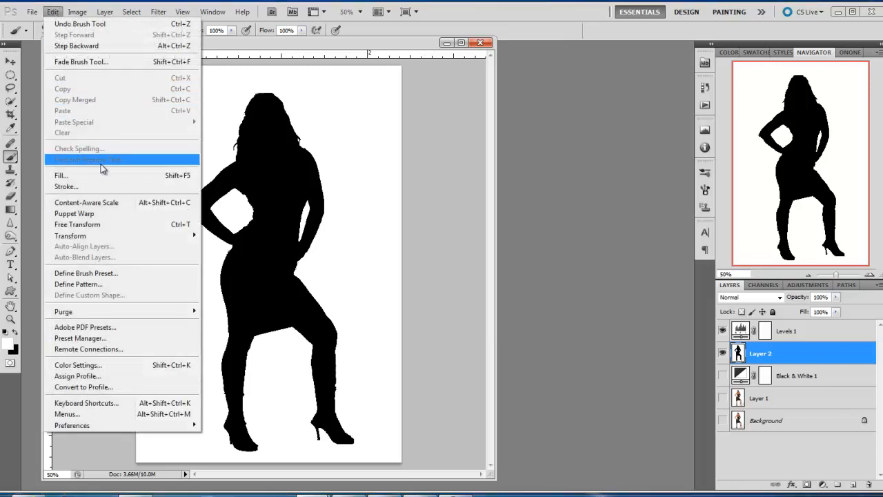
click(106, 274)
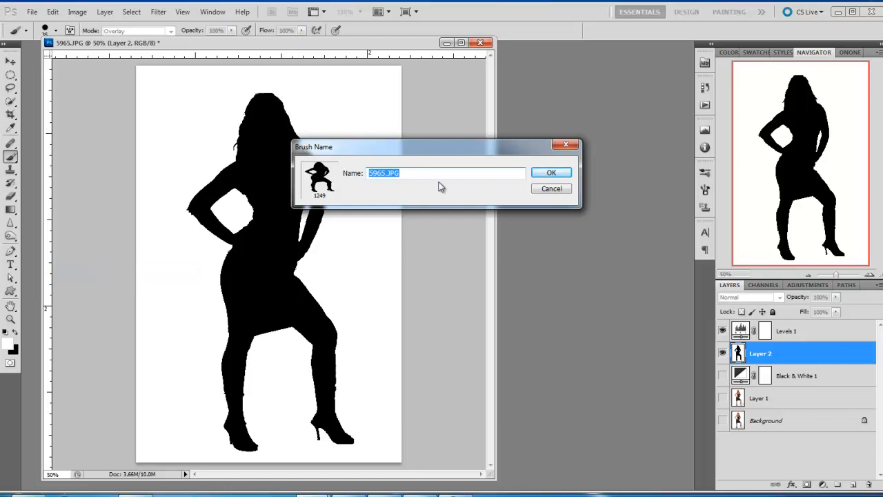
click(549, 174)
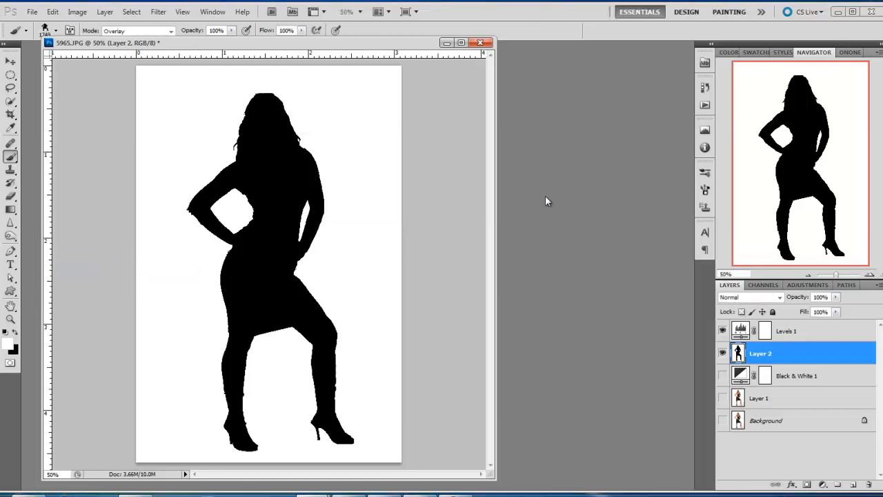
- Add a new layer above Levels 1, hide Levels 1 and Layer 2, and fill the new layer with black
click(773, 332)
click(850, 485)
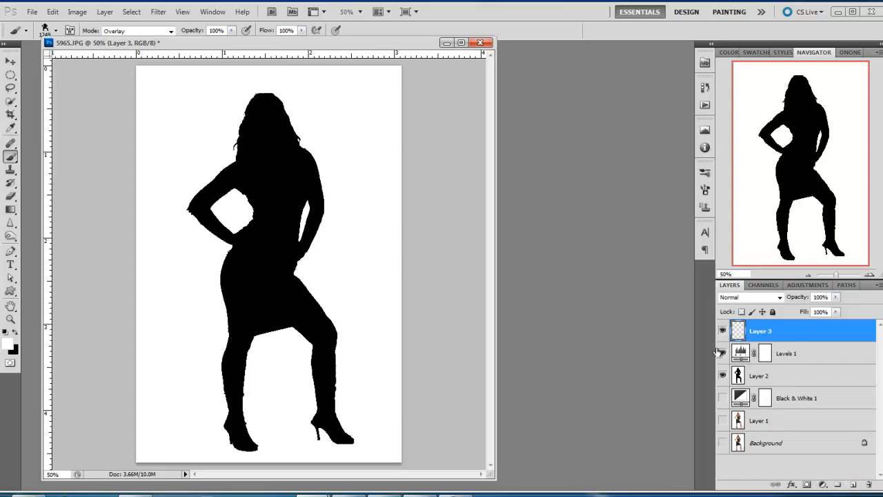
click(722, 354)
click(723, 375)
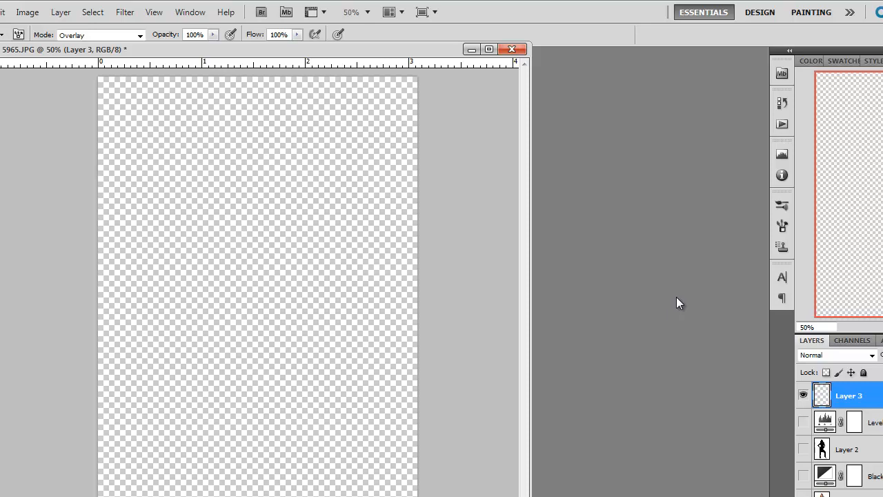
key(ctrl+BackSpace)
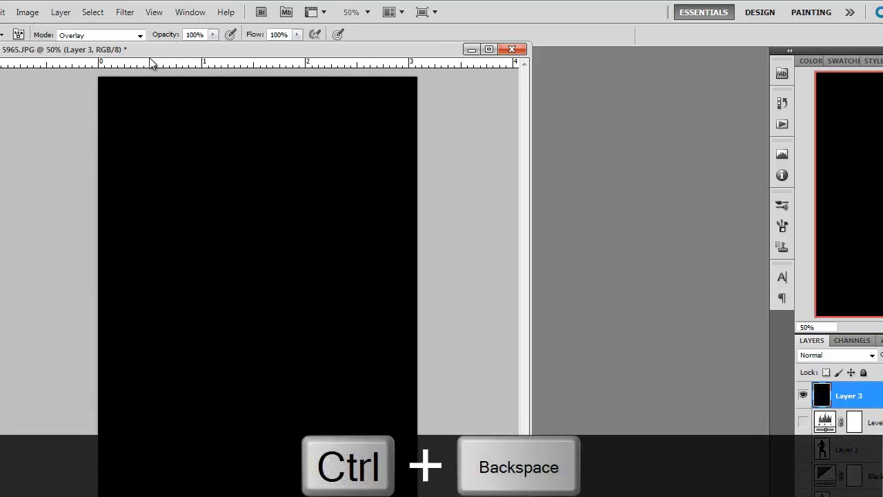
- Set the brush mode to Normal and choose the 1249 px silhouette brush preset
click(140, 35)
click(88, 50)
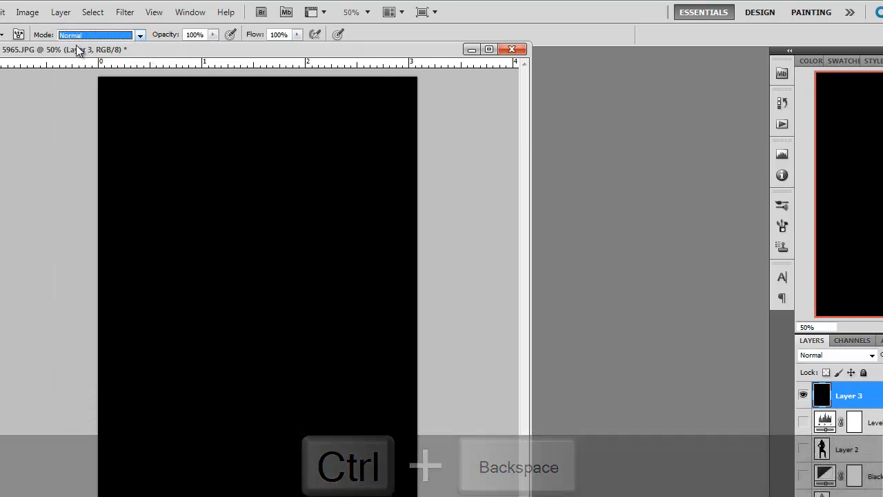
click(5, 35)
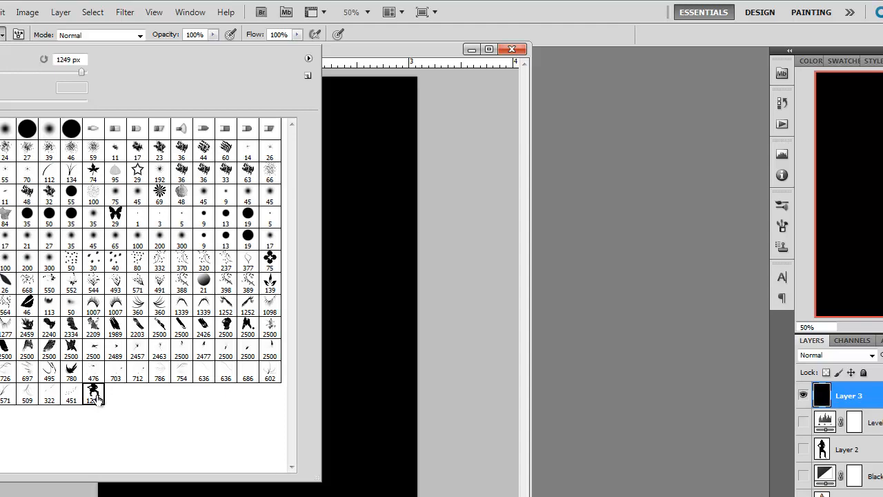
click(465, 185)
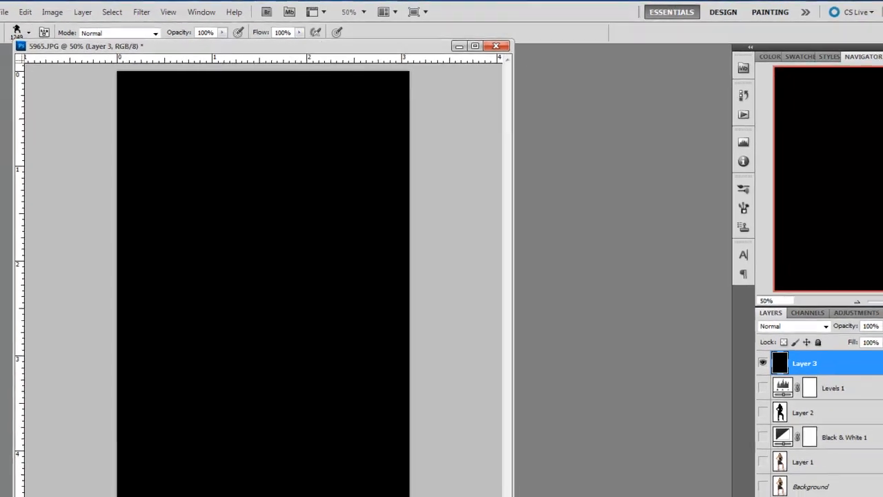
- Add a new layer above the black one and stamp a white silhouette at 1000 px near the canvas center
click(853, 484)
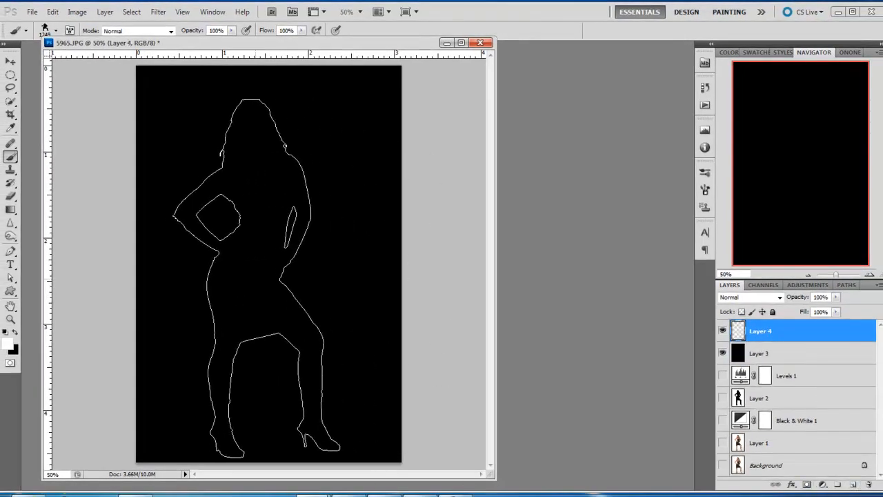
key(bracketleft)
key(bracketleft)
key(bracketleft)
click(263, 271)
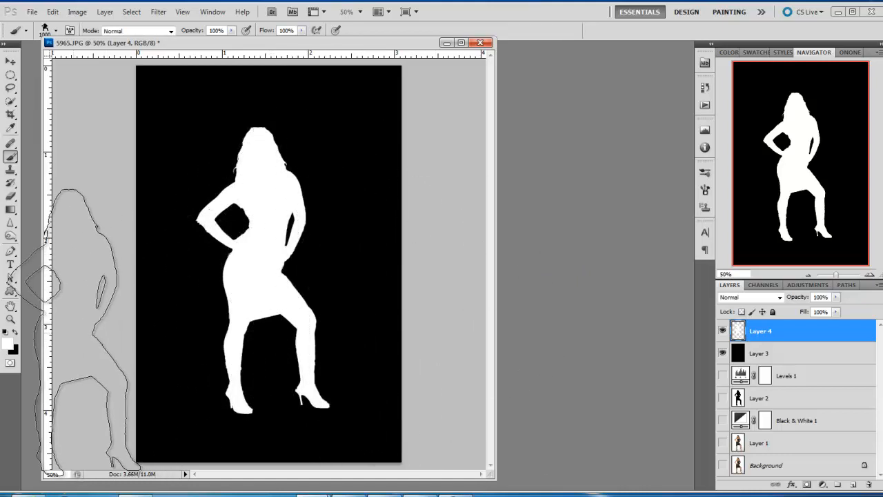
- Set the foreground color to dark red and stamp a second silhouette overlapping the white one's left side
click(8, 343)
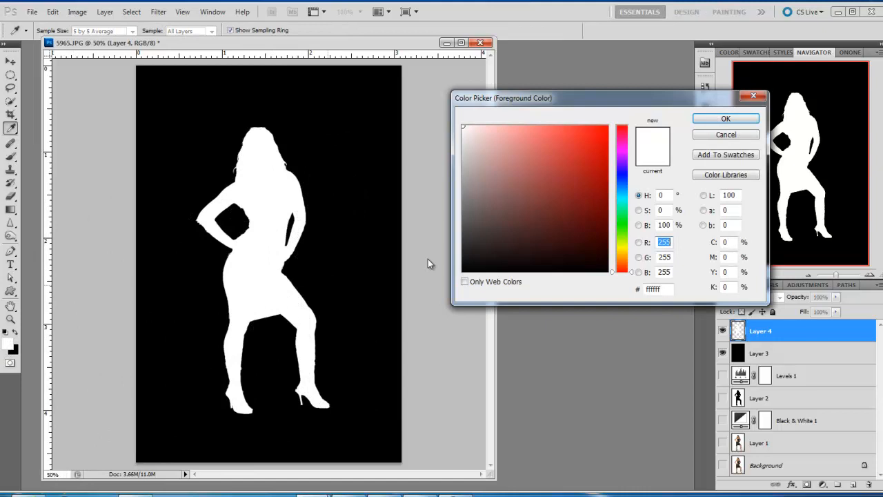
click(595, 179)
click(712, 120)
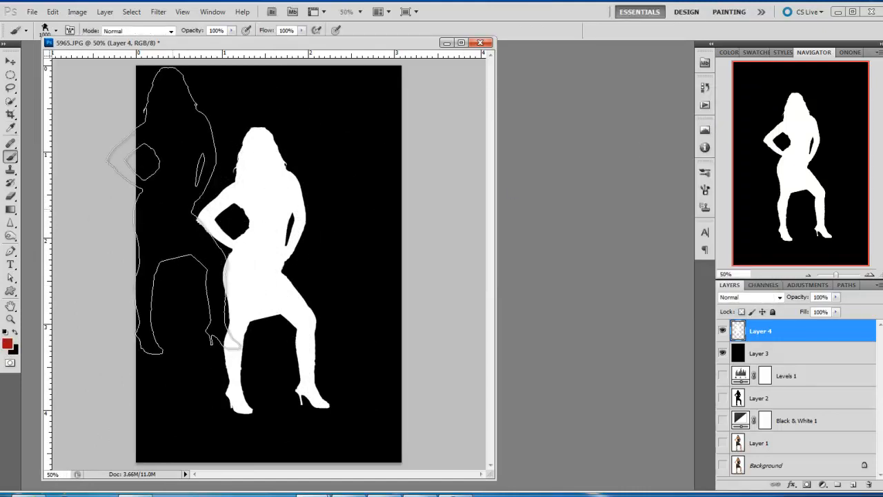
click(193, 268)
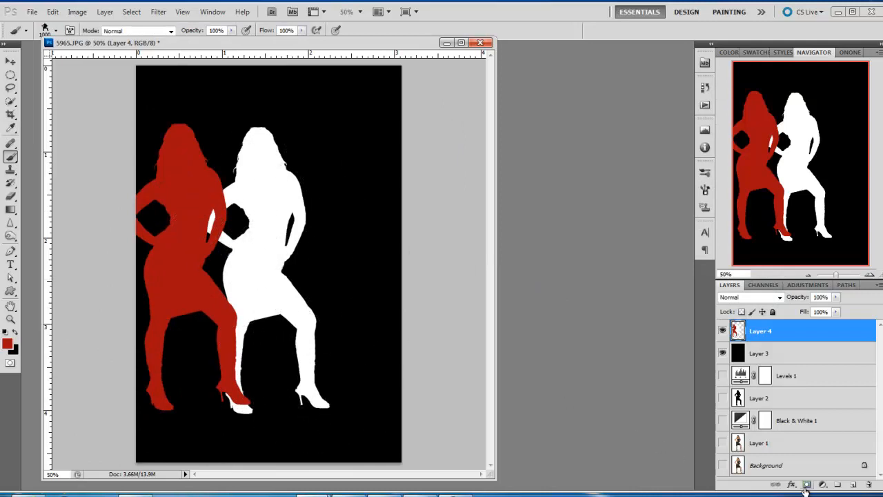
- Apply a Color Overlay layer style to Layer 4 in purple, cc00ff
click(792, 486)
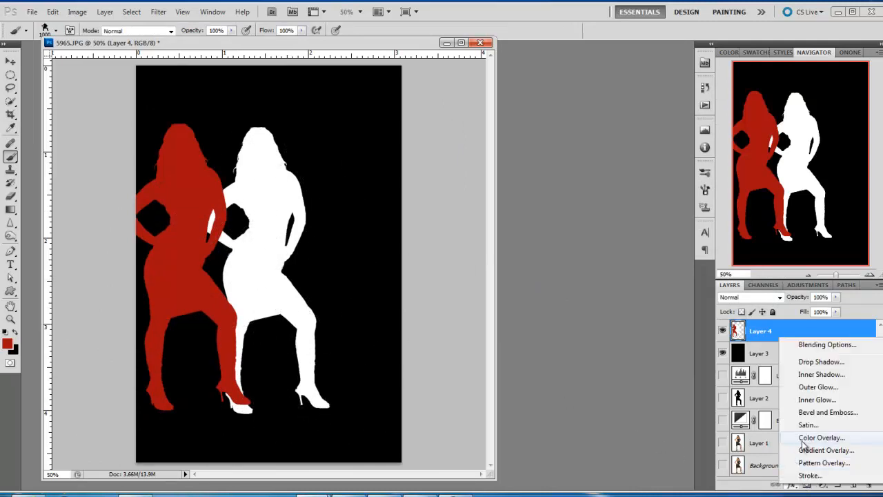
click(805, 441)
click(730, 234)
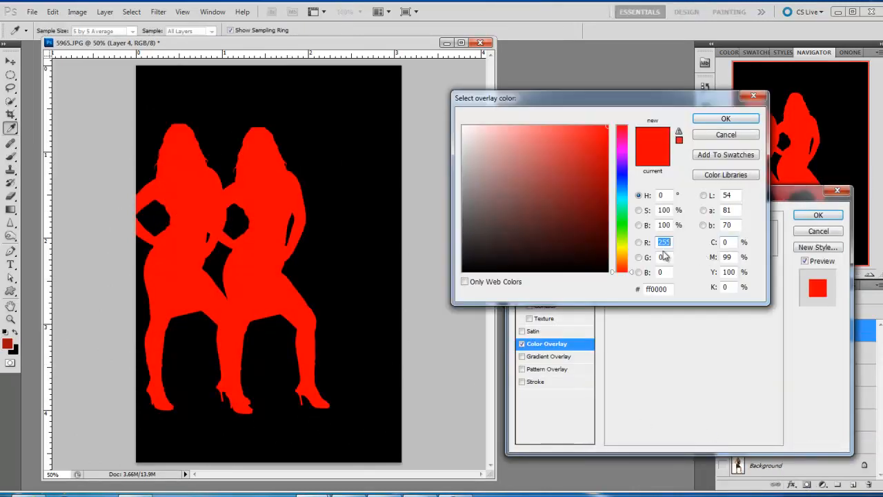
click(621, 215)
drag(621, 215, 623, 158)
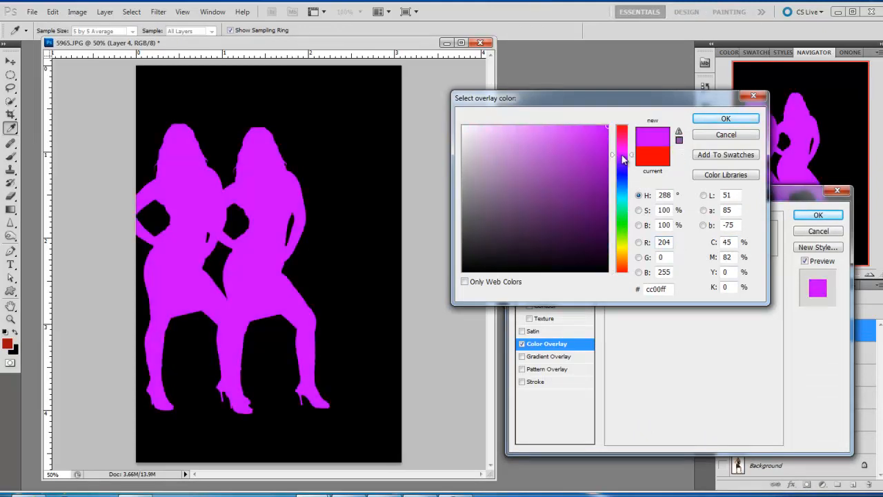
click(726, 119)
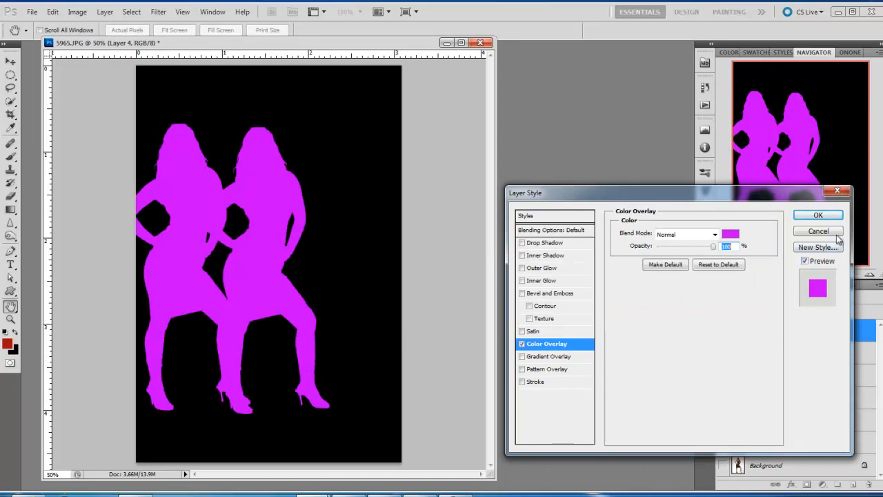
click(821, 216)
- Show only Levels 1 and Layer 2, and stamp them into a new merged layer directly above Levels 1
click(723, 331)
click(722, 375)
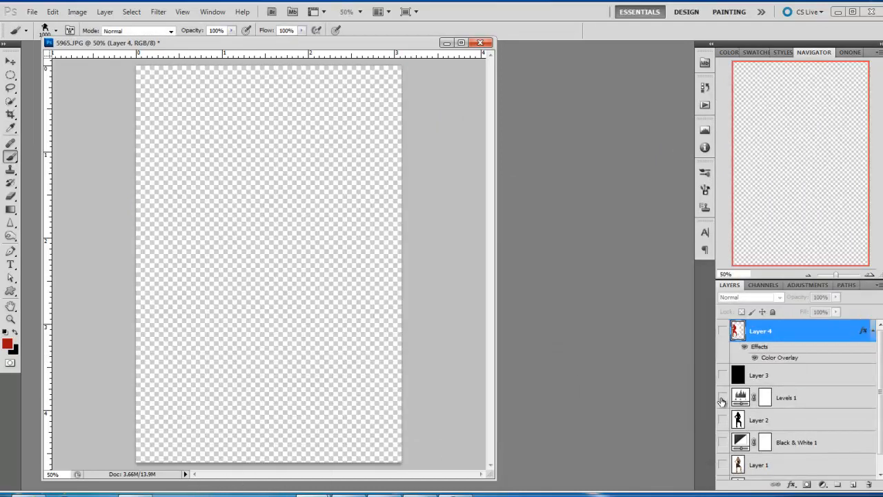
click(722, 398)
click(723, 420)
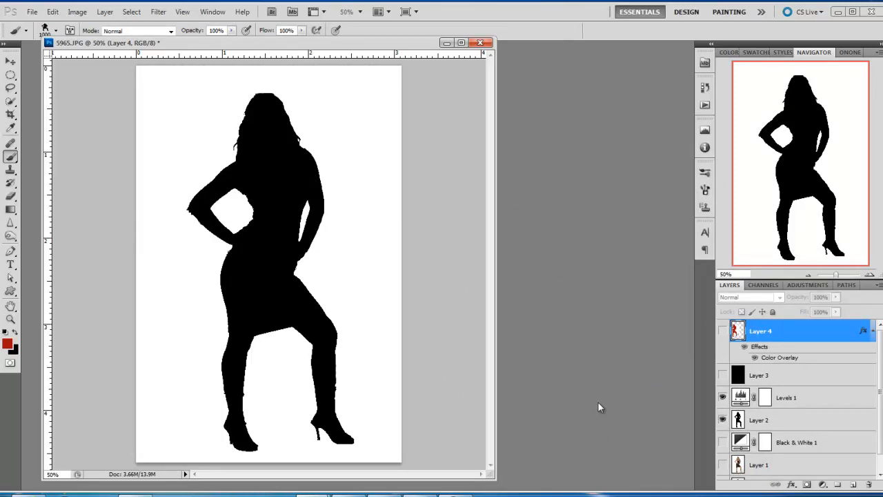
click(787, 399)
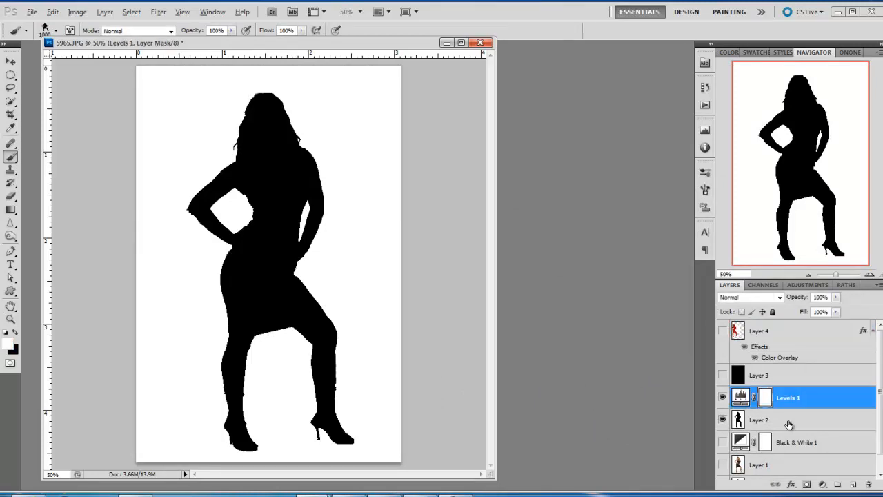
key(ctrl+shift+alt+e)
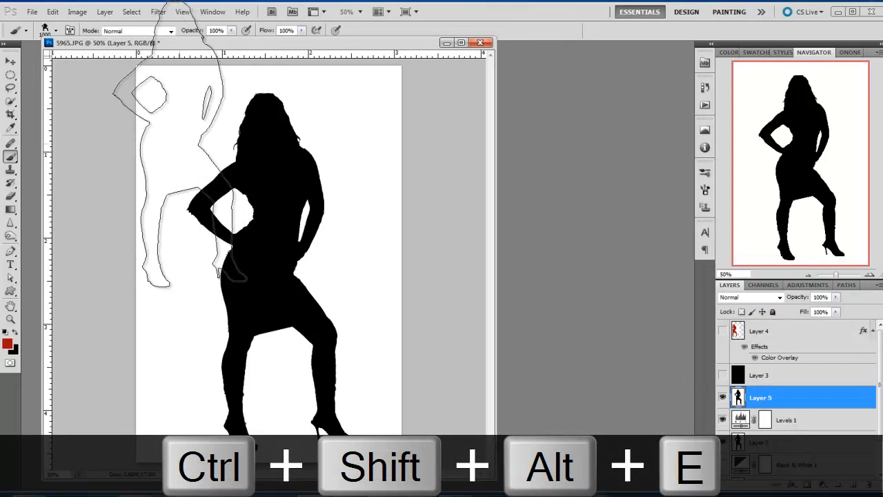
- Define a pattern from the black silhouette on Layer 5, keeping the name 5965.JPG
click(53, 11)
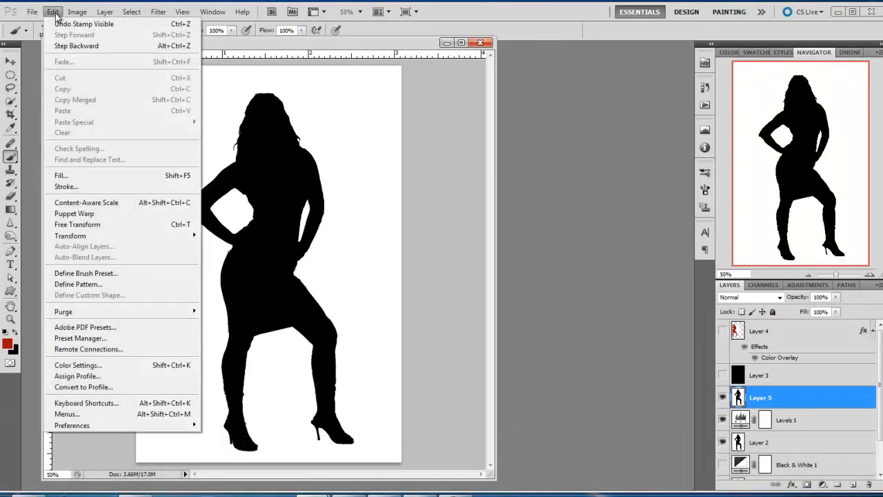
click(75, 283)
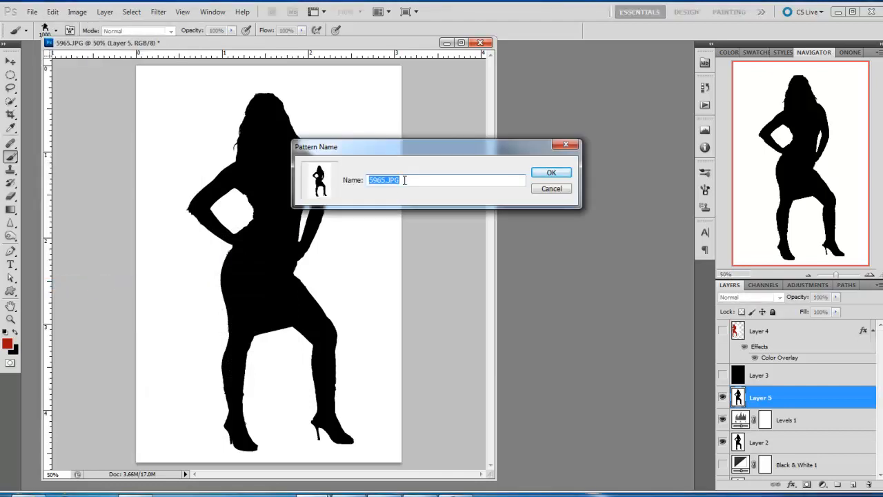
key(Return)
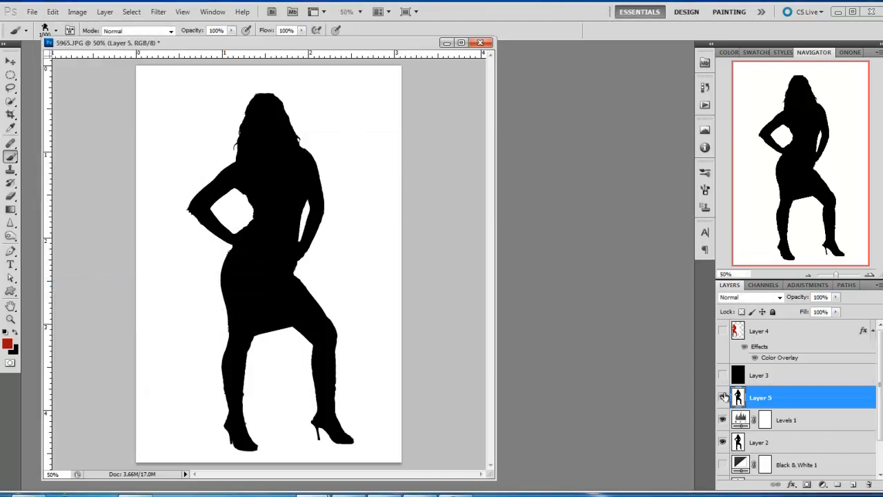
- Hide Layer 5, Levels 1 and Layer 2, and add a new white-filled layer above Layer 4
drag(722, 397, 724, 439)
click(800, 332)
click(854, 484)
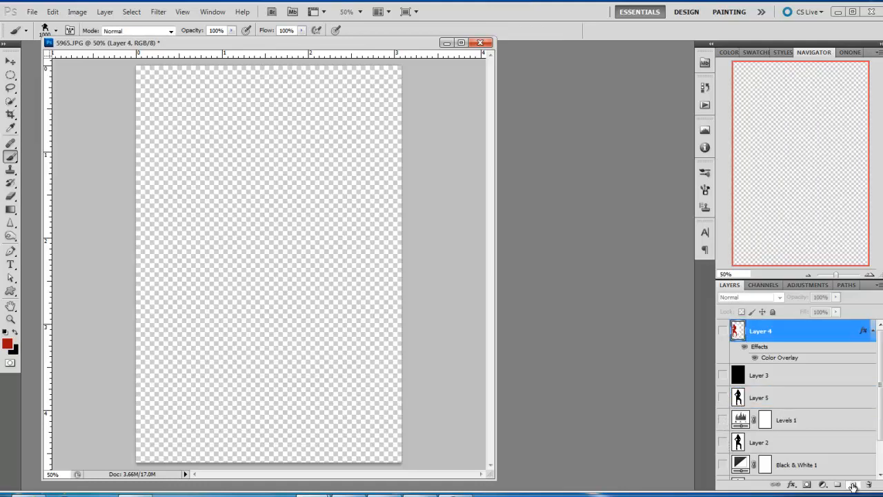
key(d)
key(x)
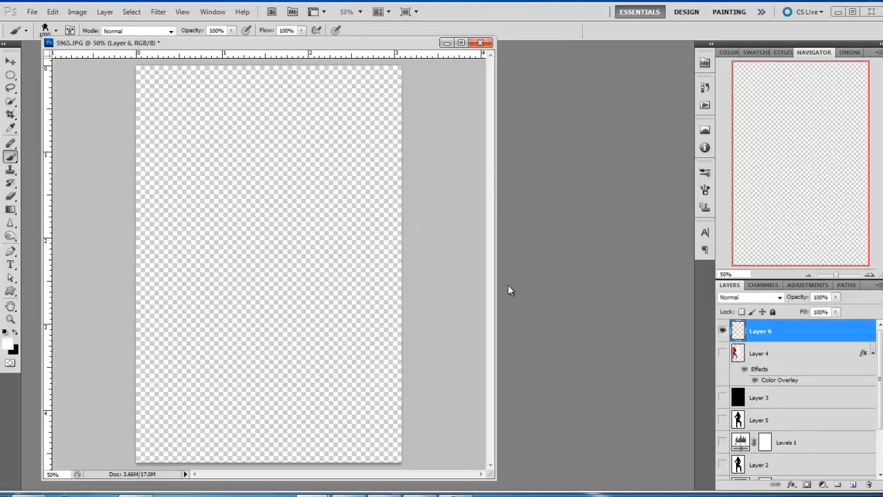
key(alt+BackSpace)
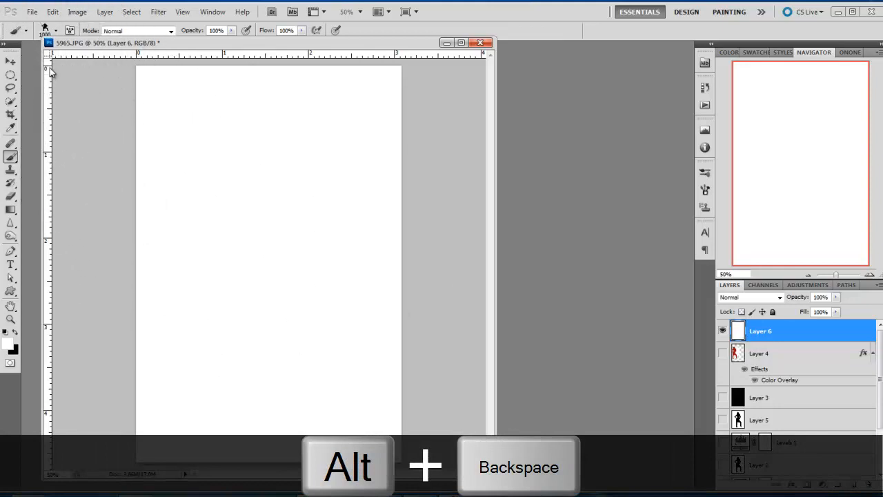
- Fill the new layer with the custom silhouette pattern in Normal mode at 100% opacity
click(53, 12)
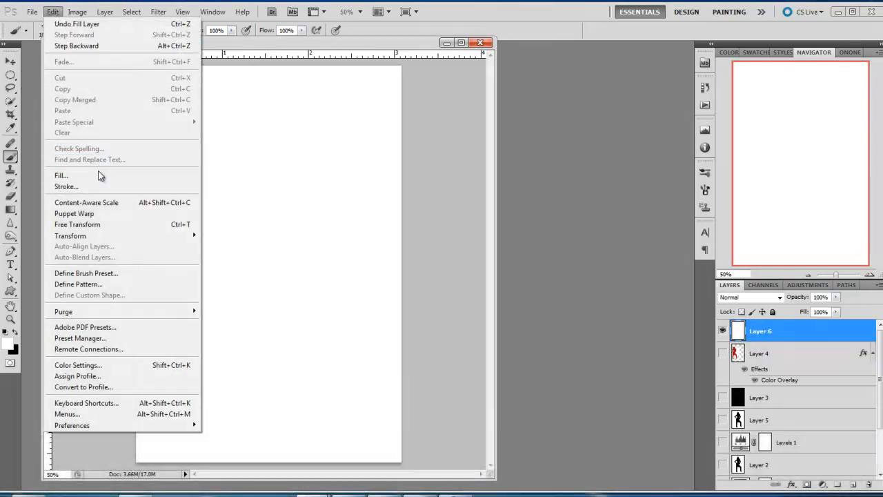
click(100, 174)
click(460, 173)
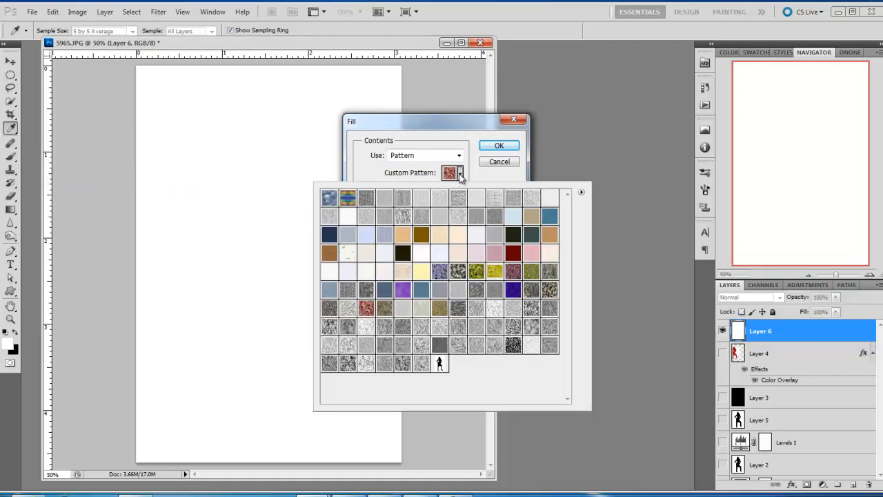
click(441, 366)
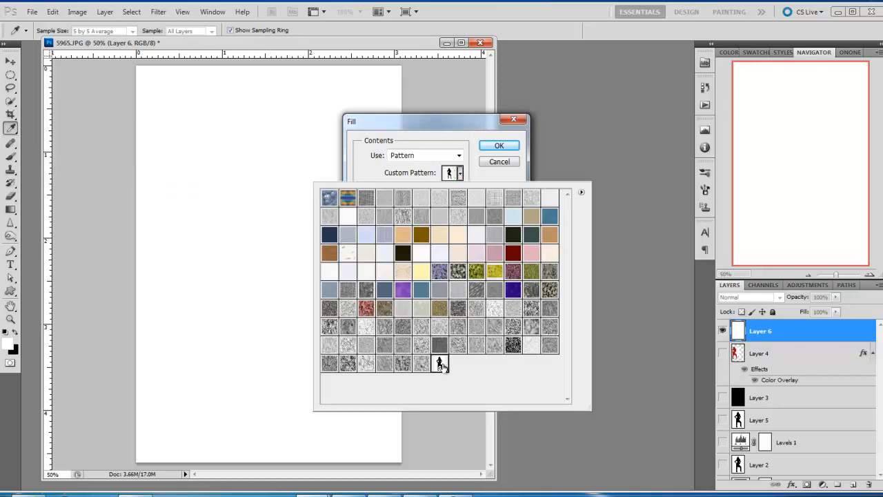
click(503, 185)
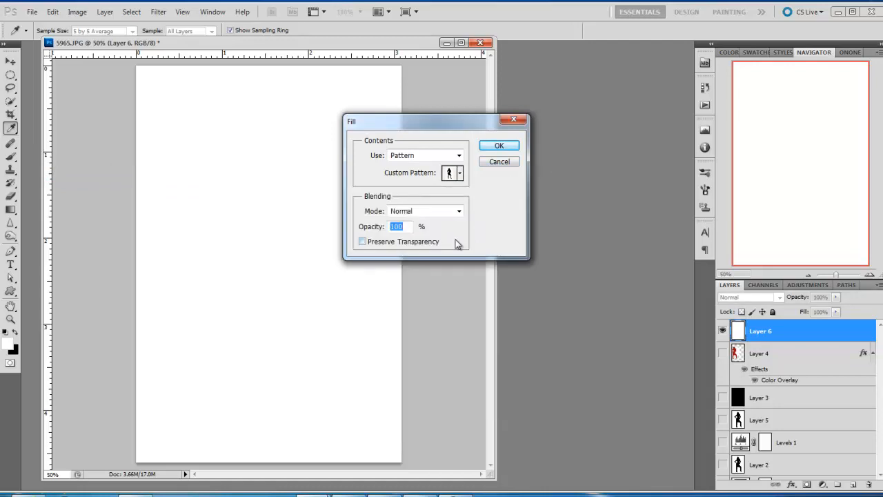
click(498, 146)
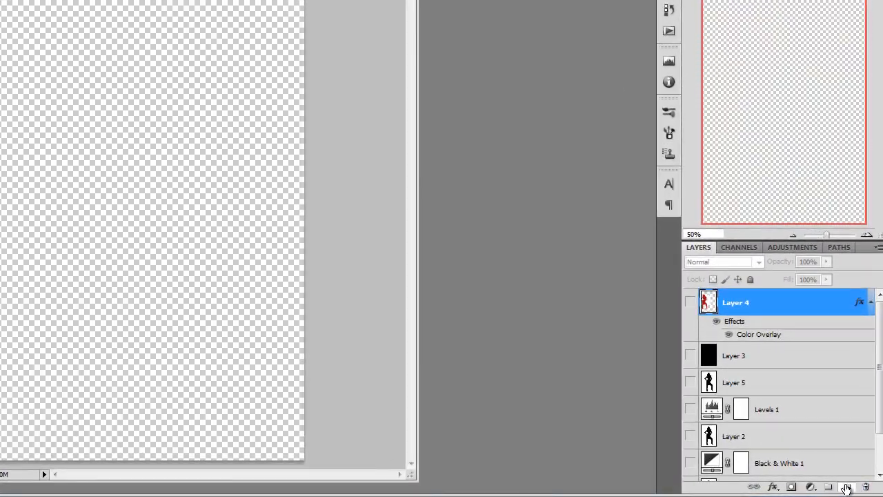
- Add a white-filled layer above Layer 4 and a Pattern Fill layer over it, using the silhouette pattern at 11% scale
click(846, 487)
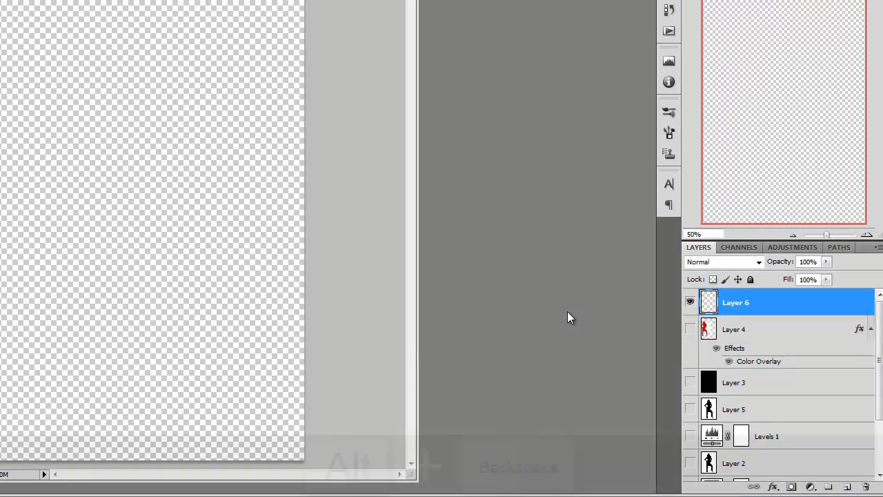
key(alt+BackSpace)
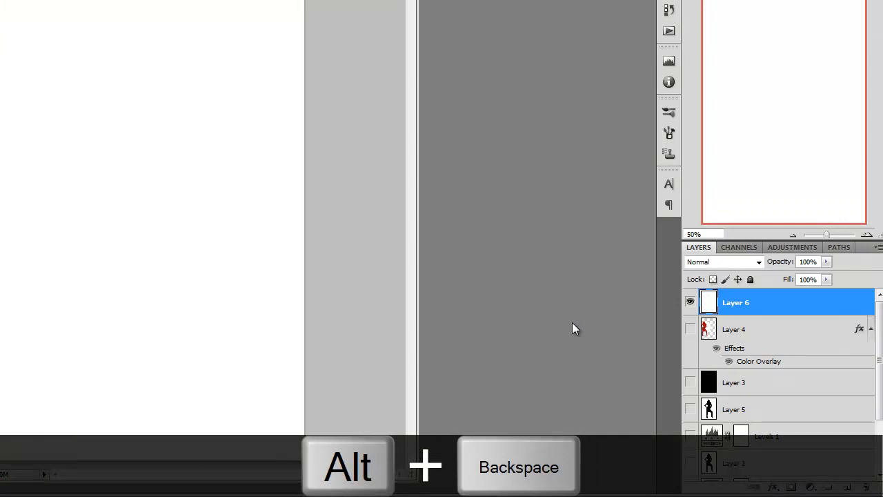
click(811, 487)
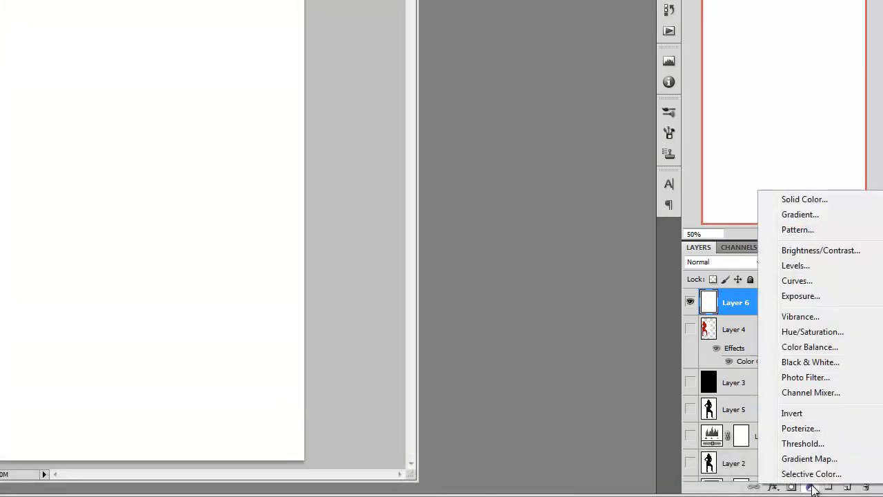
click(813, 229)
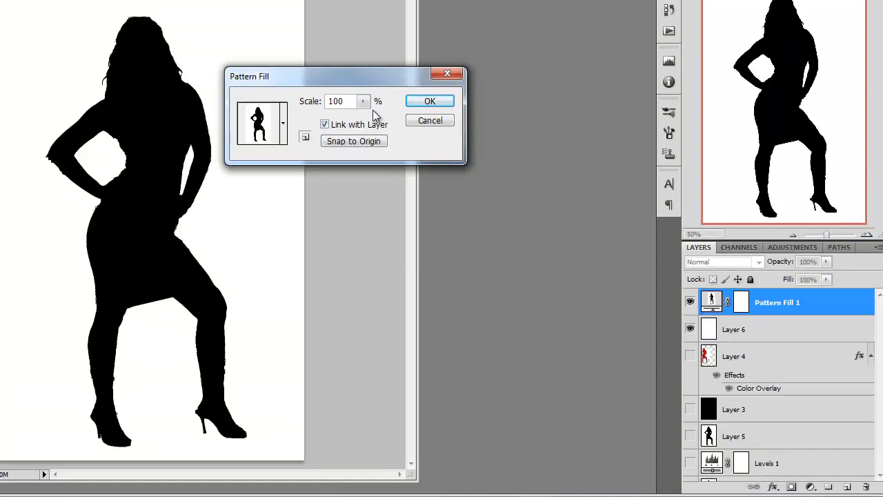
click(283, 124)
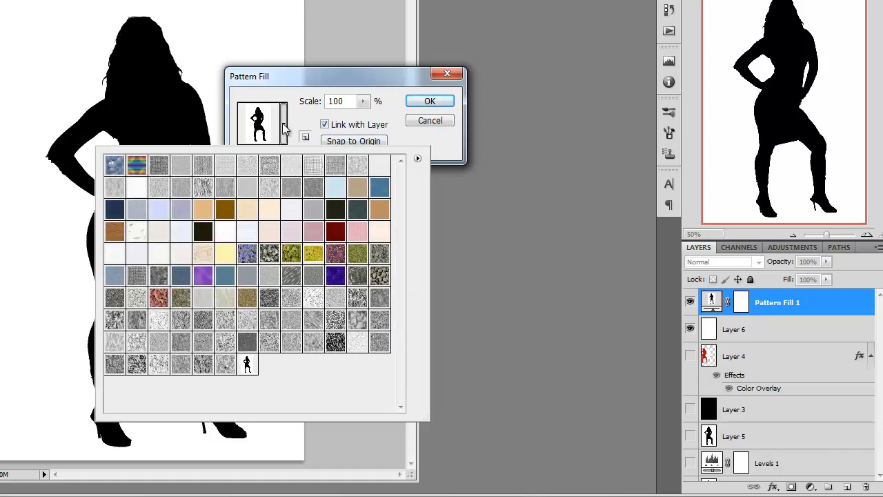
click(283, 124)
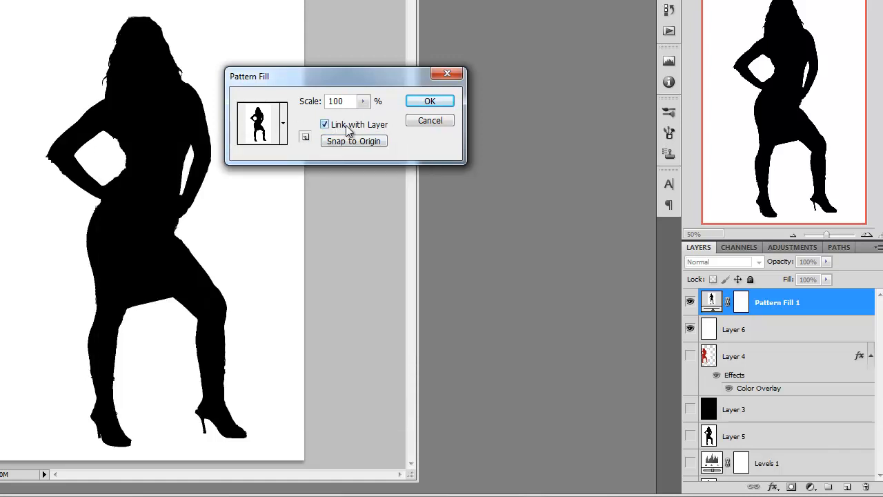
click(363, 101)
drag(363, 119, 359, 120)
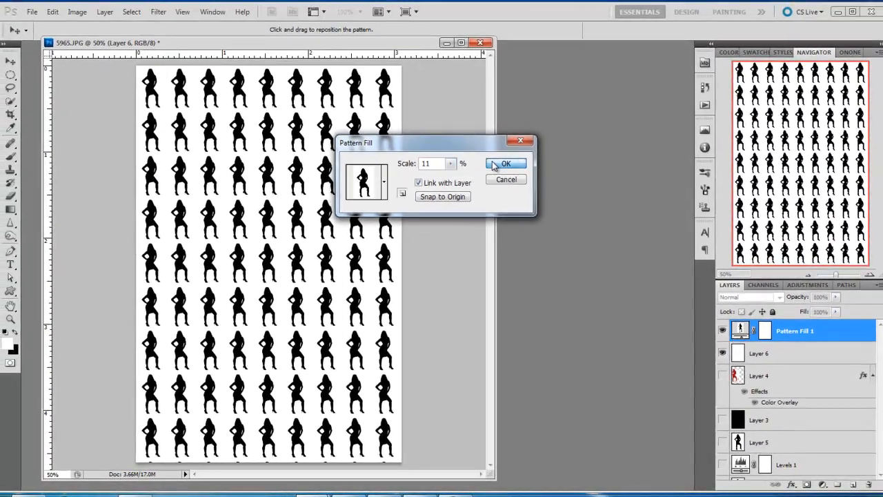
click(430, 101)
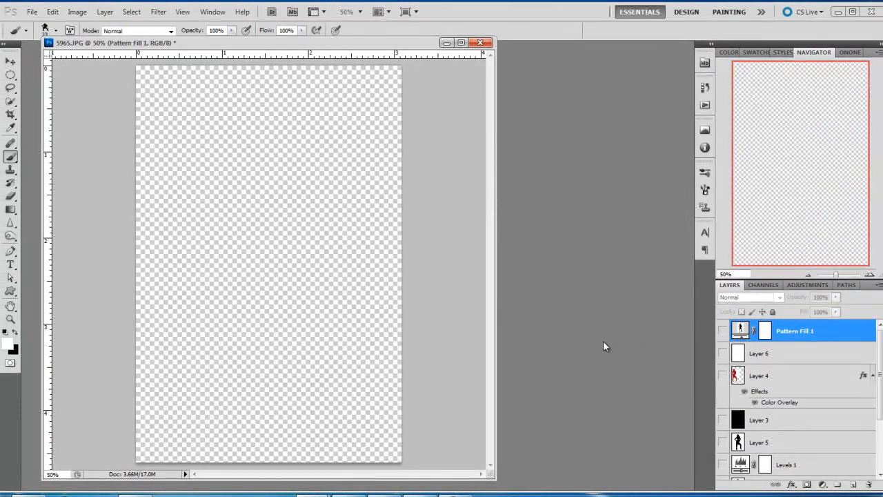
- Show Layer 5 and select its black silhouette with the Quick Selection tool
click(723, 443)
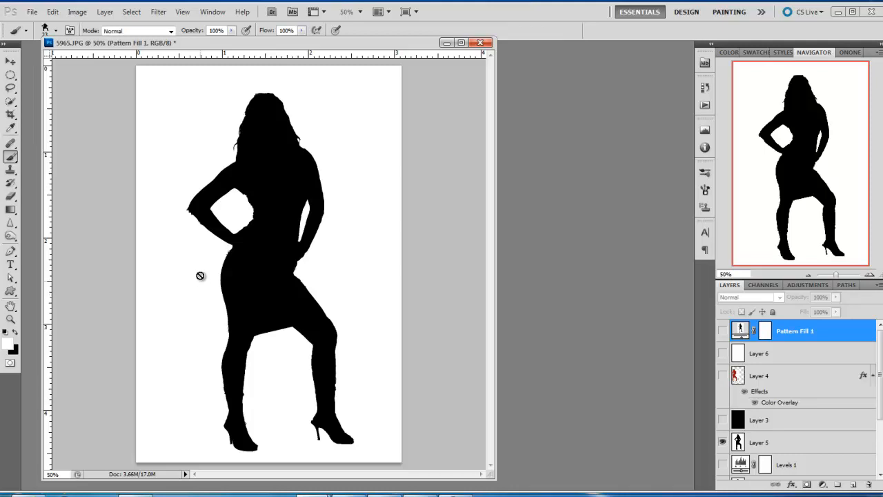
click(10, 100)
click(759, 442)
click(281, 207)
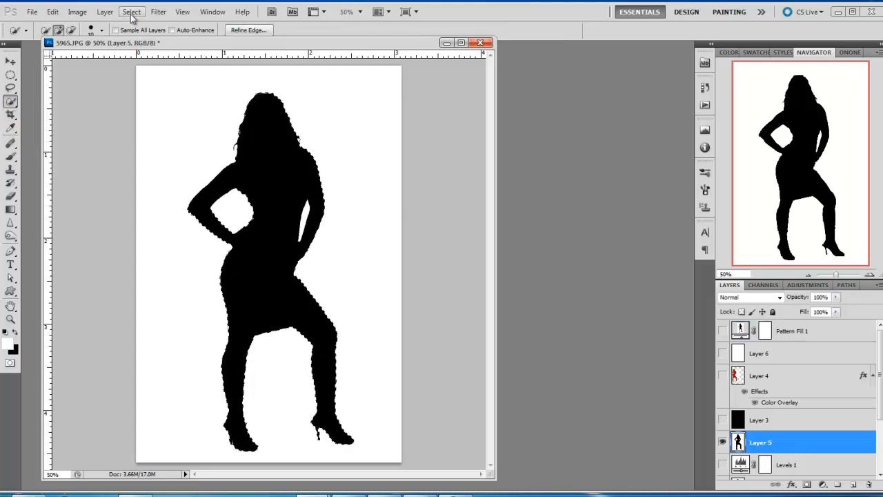
- Apply a Gaussian Blur with a radius of 1.4 pixels to the selected silhouette on Layer 5
click(157, 12)
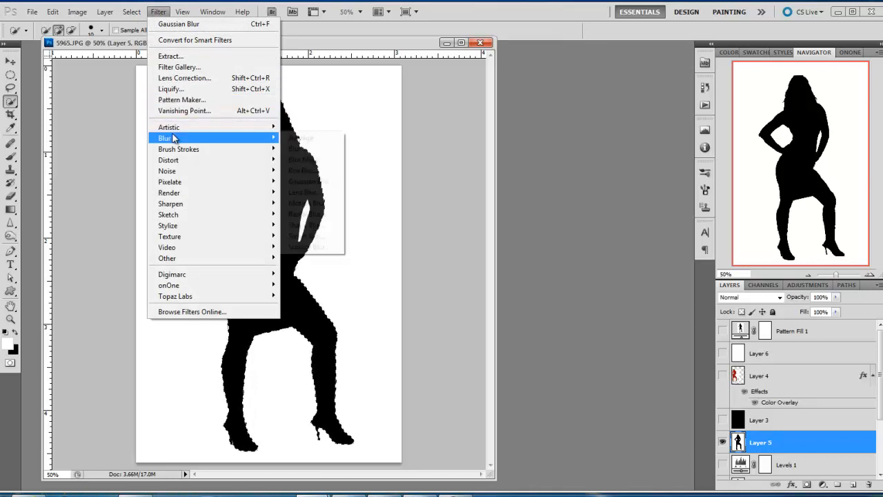
mouse_move(175, 139)
click(331, 181)
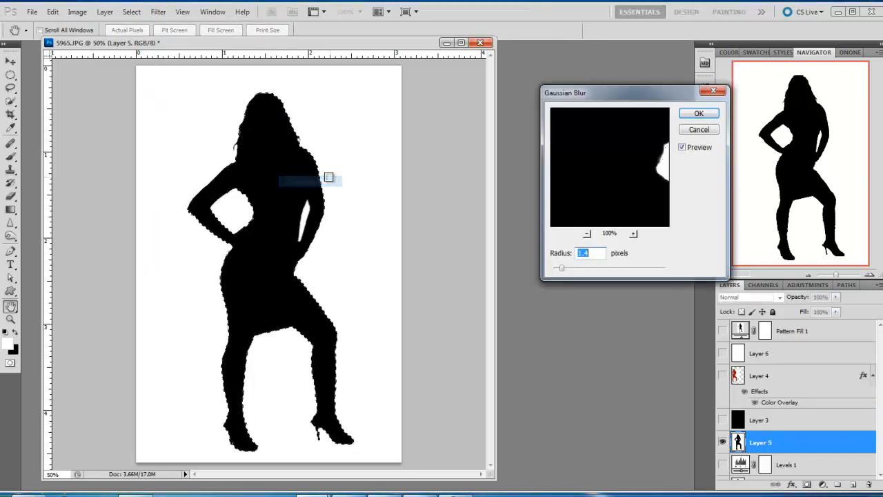
drag(636, 158, 601, 179)
click(601, 177)
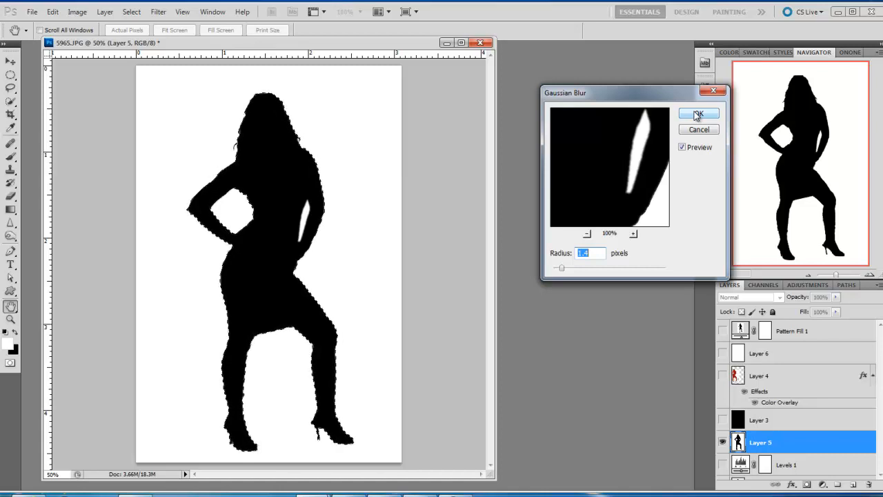
drag(563, 271, 560, 271)
click(701, 114)
key(w)
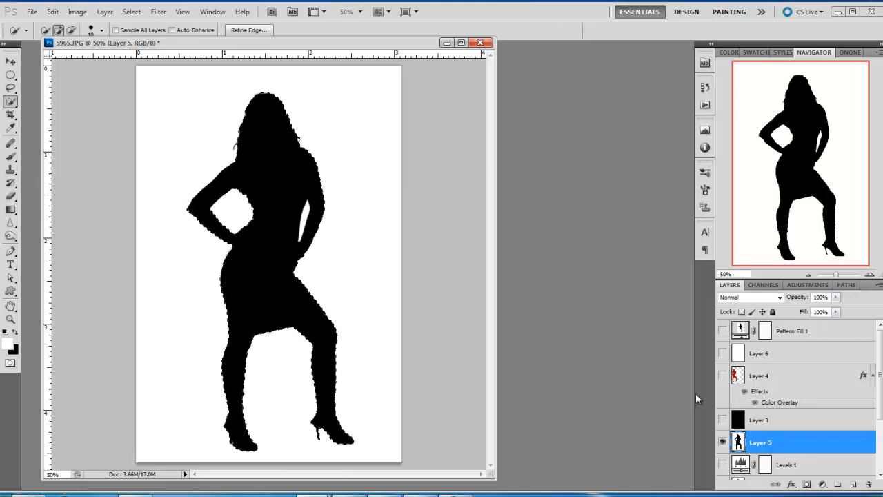
- Convert the silhouette selection into a work path and return to the layer list with Layer 5 visible
click(846, 284)
click(835, 485)
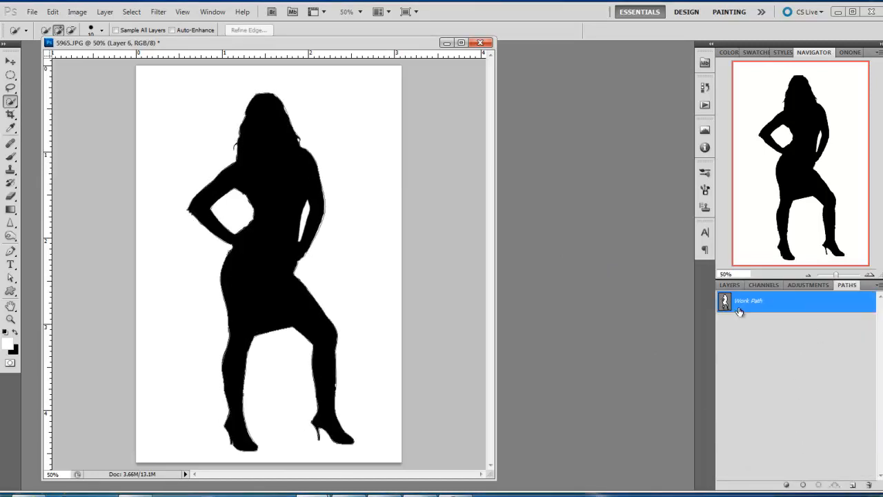
click(730, 285)
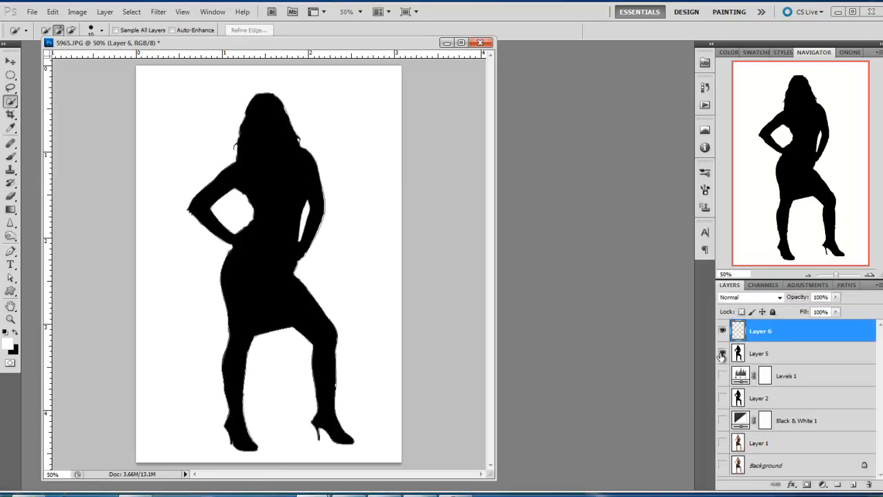
click(723, 355)
click(722, 354)
- Define a custom shape from the silhouette path, keeping the name Shape 13
click(53, 12)
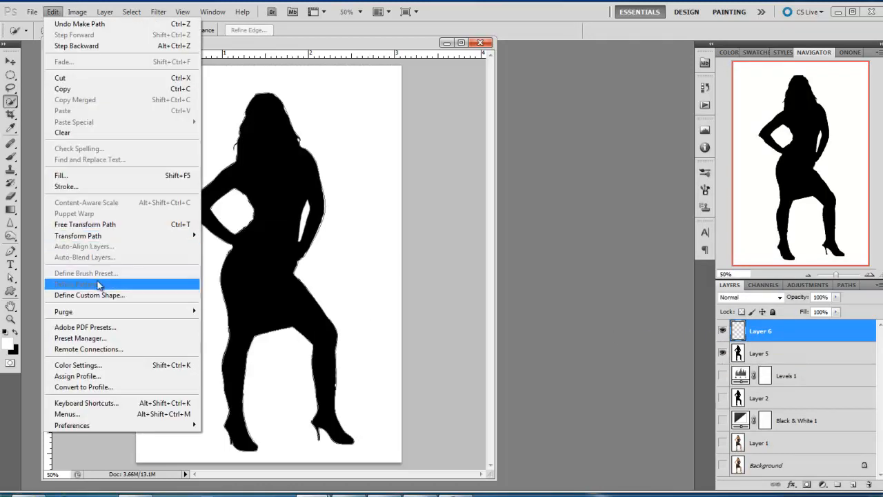
click(100, 295)
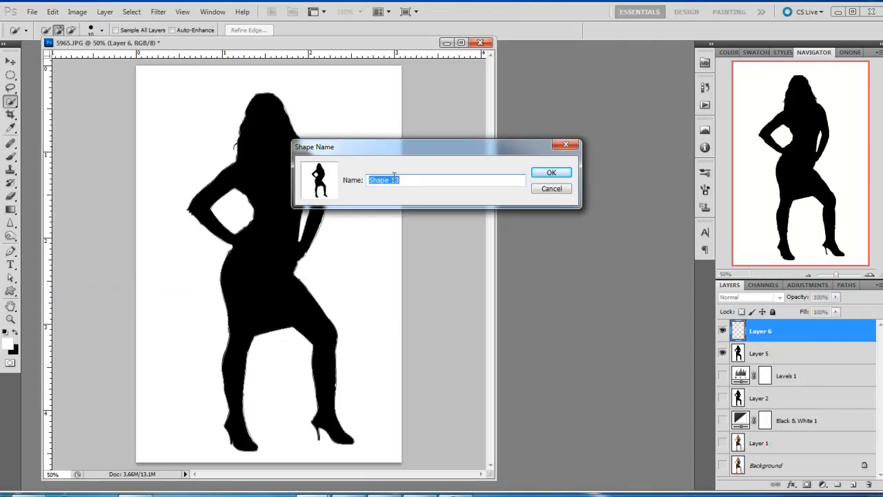
click(552, 173)
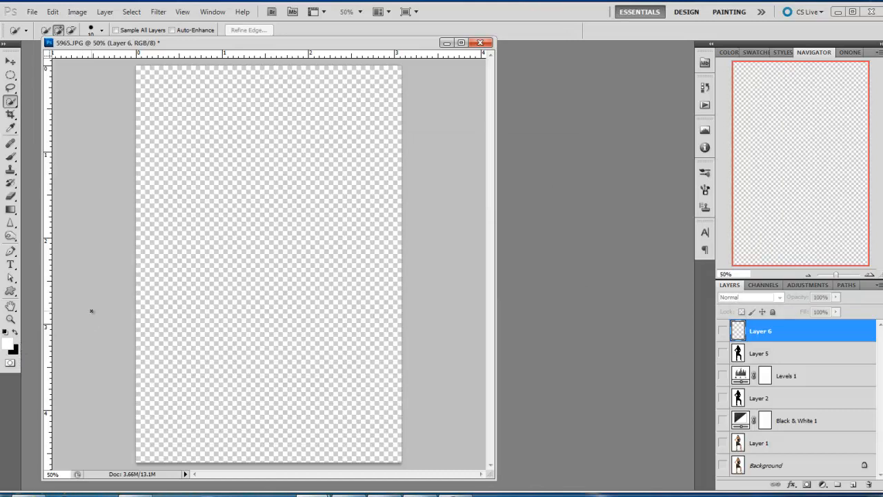
- Fill Layer 6 with white and show it while the layers below stay hidden
key(alt+BackSpace)
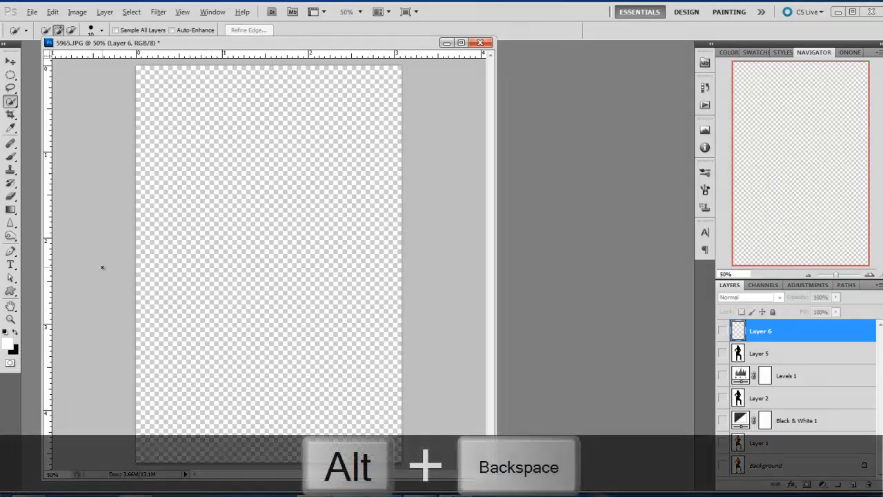
click(722, 330)
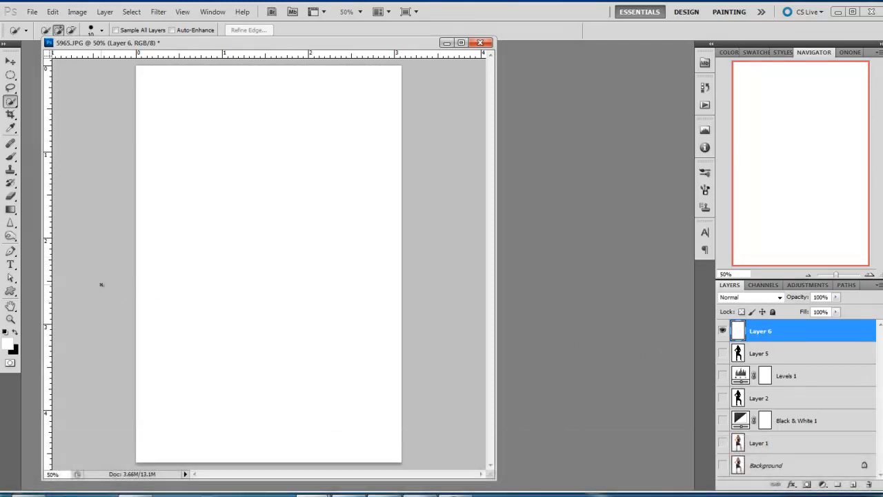
- Choose the newly defined silhouette for the Custom Shape tool and delete the duplicate silhouette beside it from the shape library
click(11, 291)
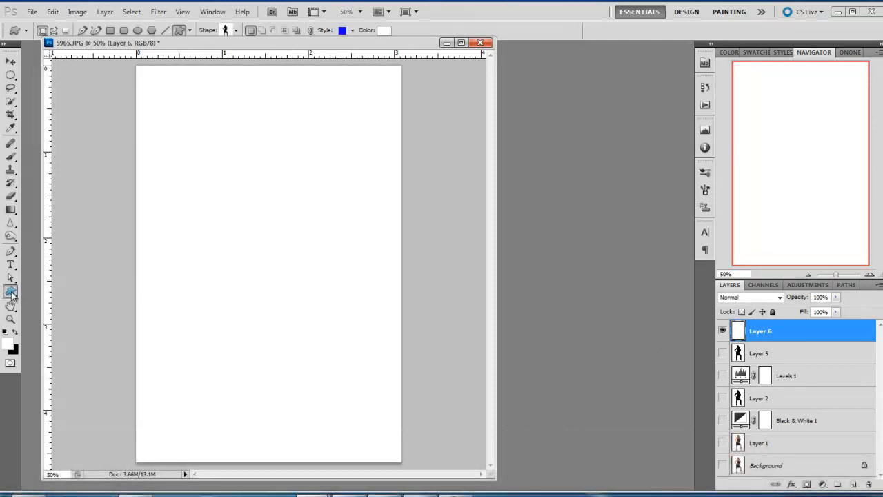
click(236, 30)
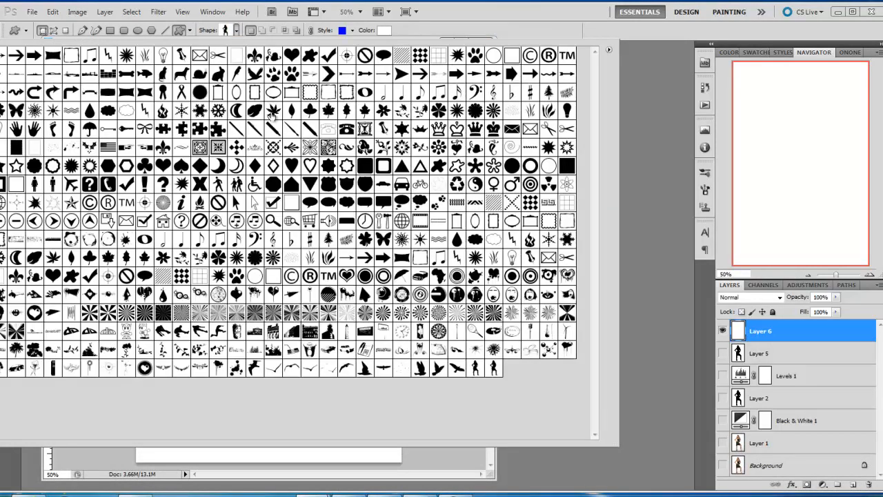
click(494, 368)
alt+click(479, 372)
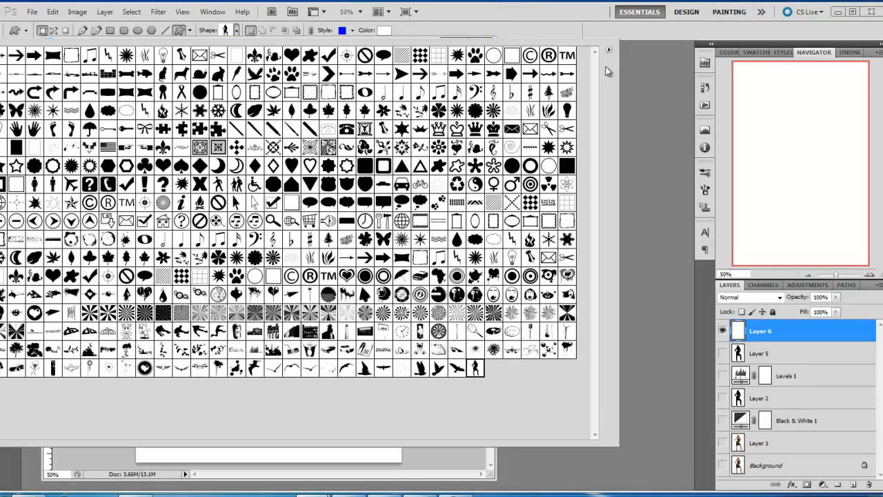
- Make black the foreground colour and draw the silhouette custom shape about 1 inch wide and 2.2 inches tall in the white canvas's upper half
click(630, 48)
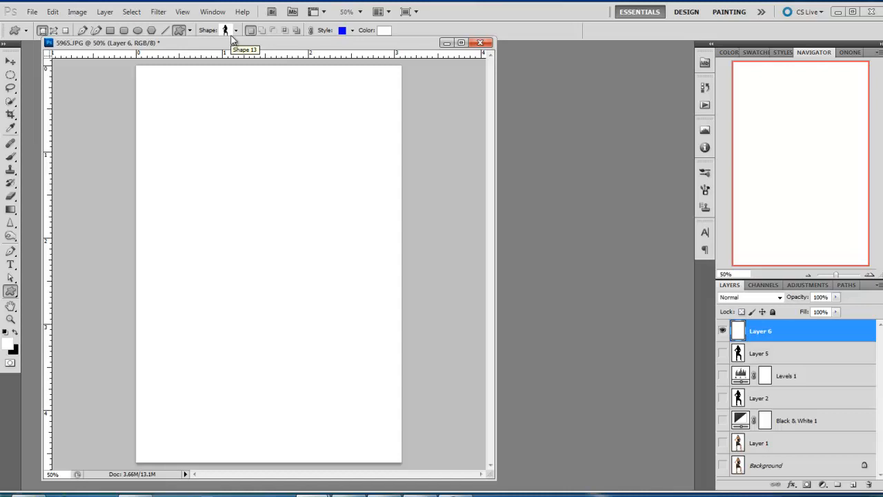
click(190, 31)
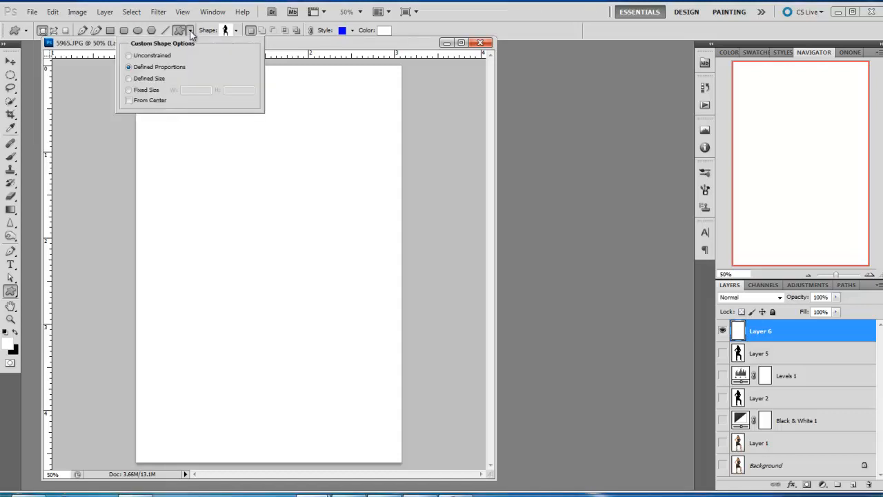
click(128, 56)
click(431, 30)
key(x)
drag(200, 132, 390, 318)
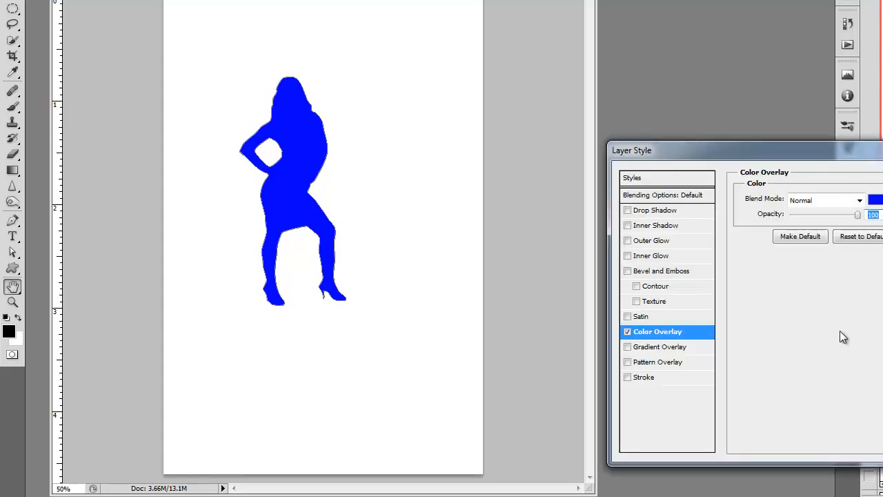
- Recolour the silhouette shape's Color Overlay to bright green (#1eff00), apply the layer style and close the document
click(878, 200)
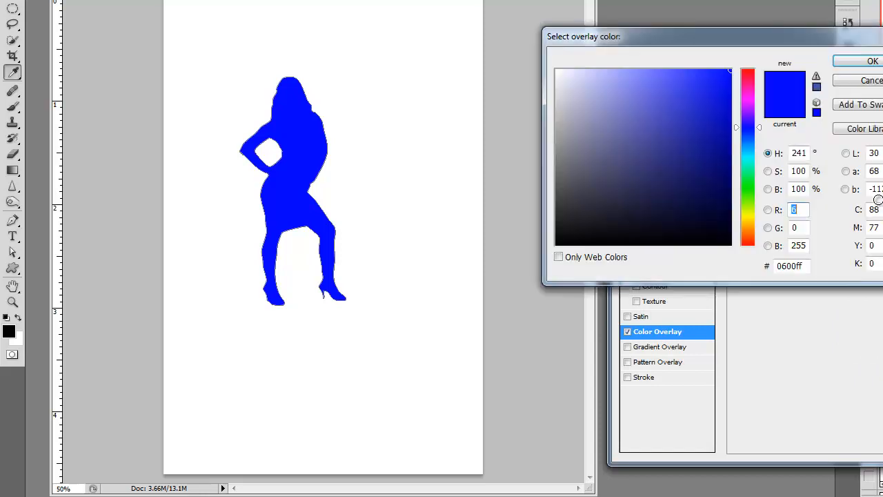
click(748, 98)
drag(750, 103, 750, 86)
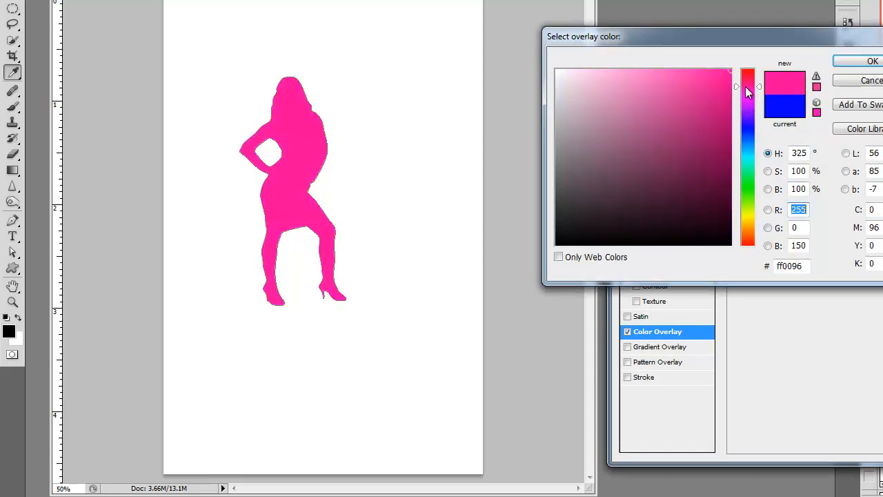
click(746, 201)
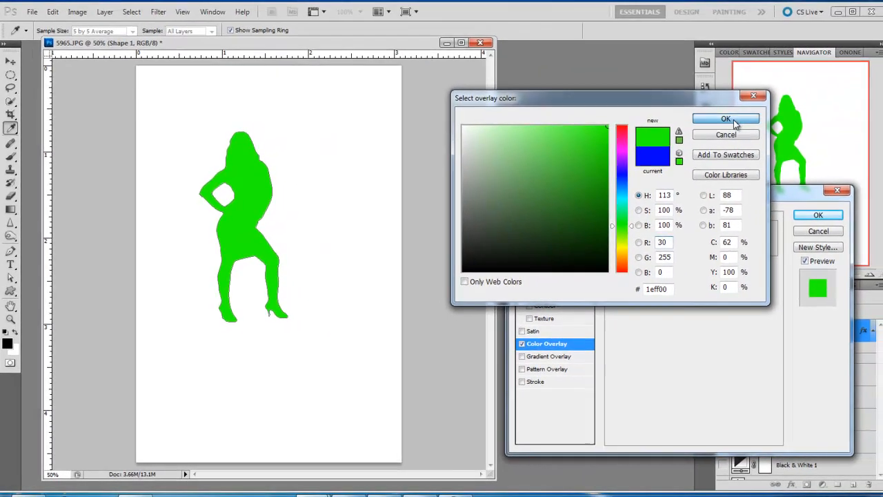
click(734, 120)
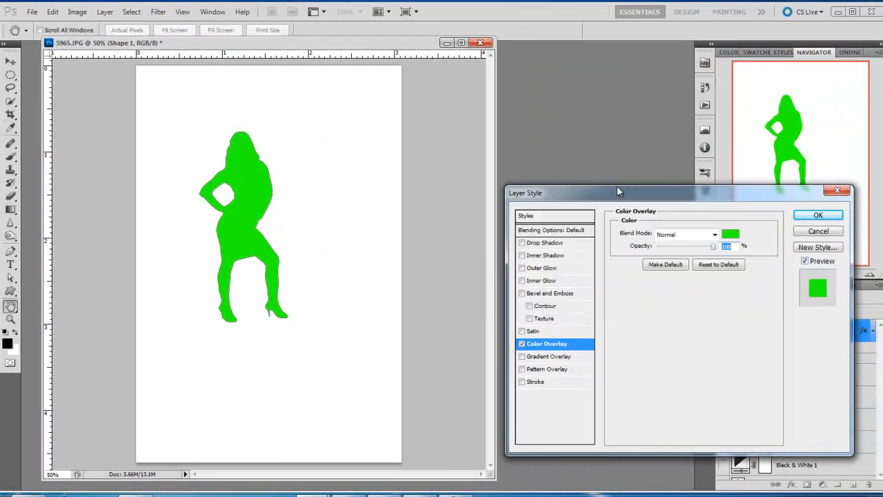
click(809, 215)
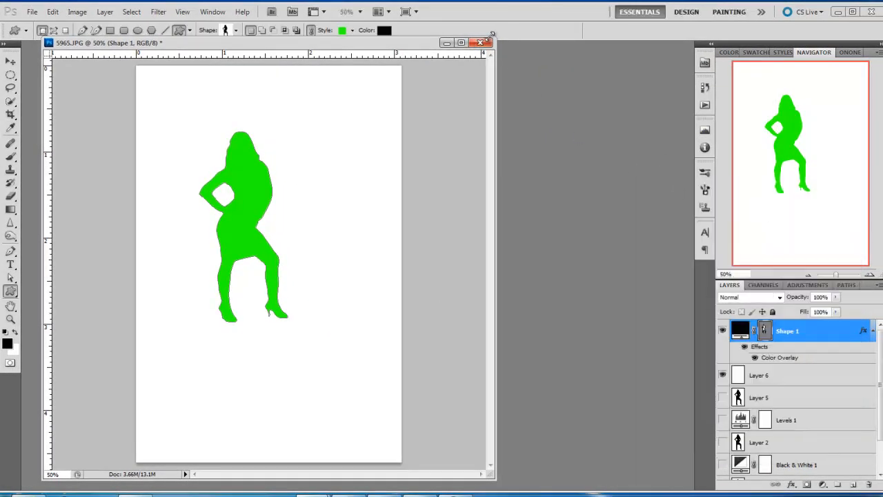
click(481, 42)
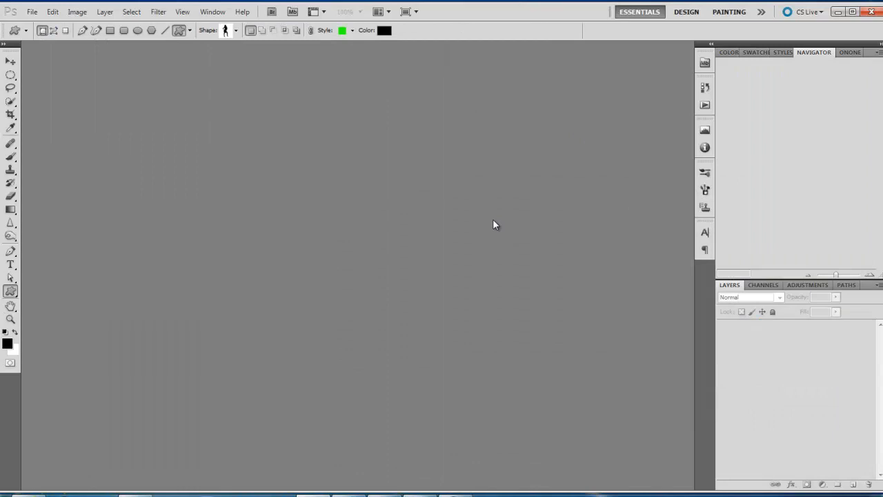